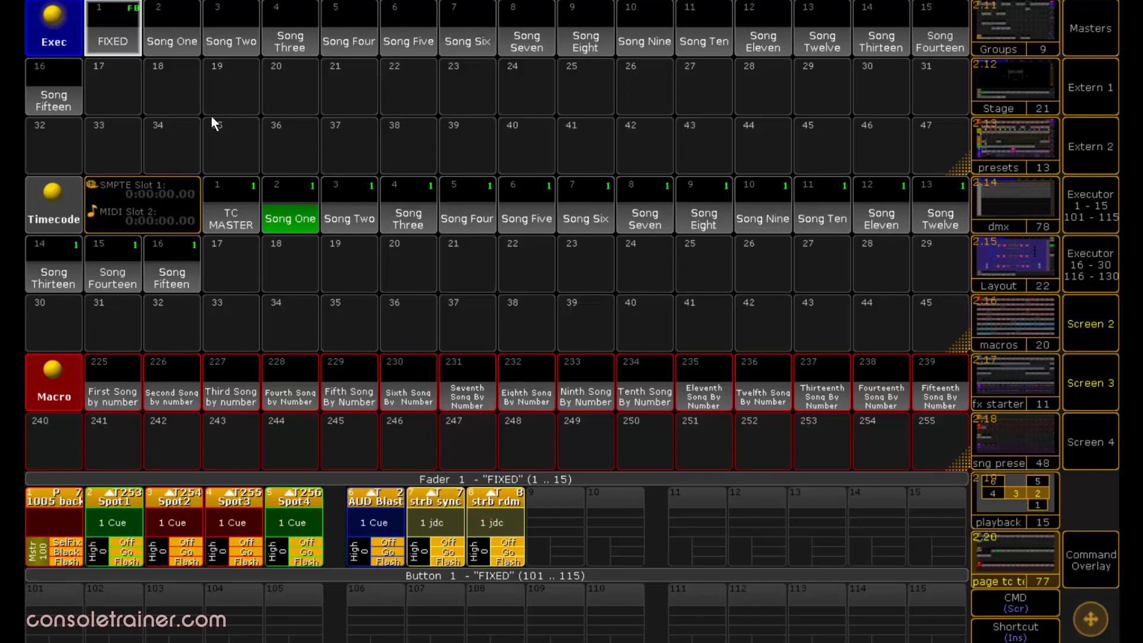
Run macro 225 "First Song by number" and examine the page command on its first line
left_click(114, 370)
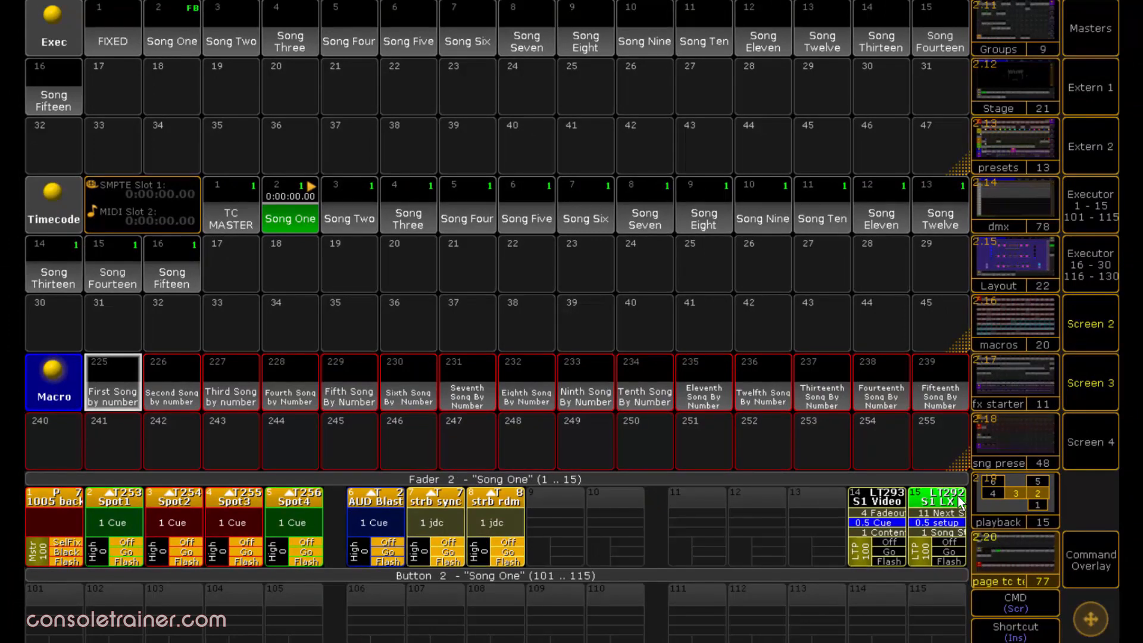
key("Return")
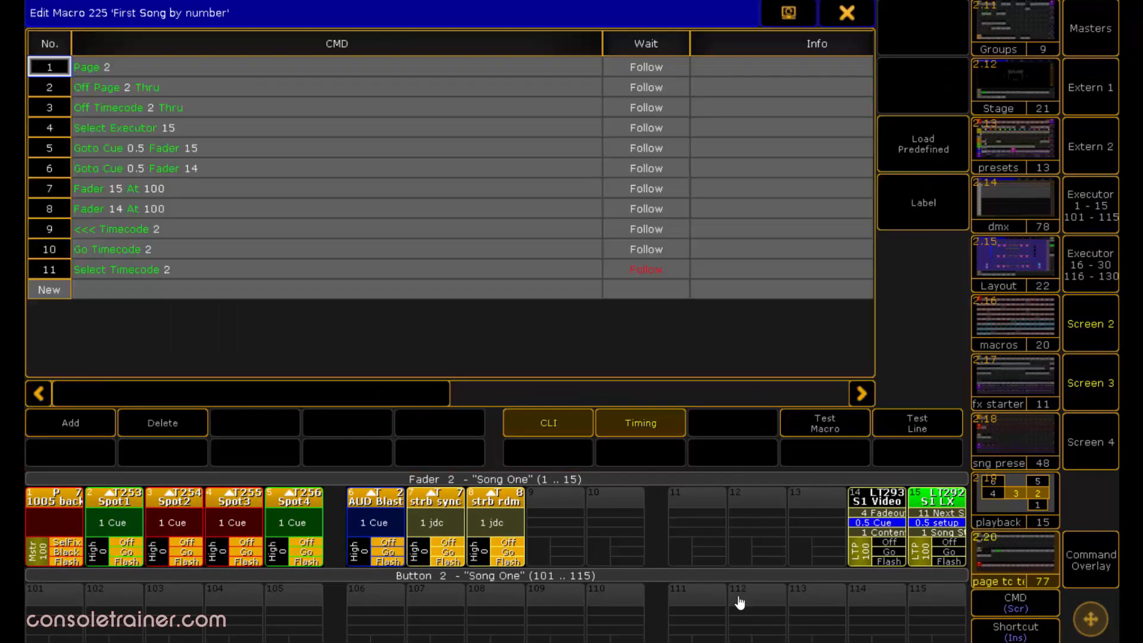
left_click(378, 69)
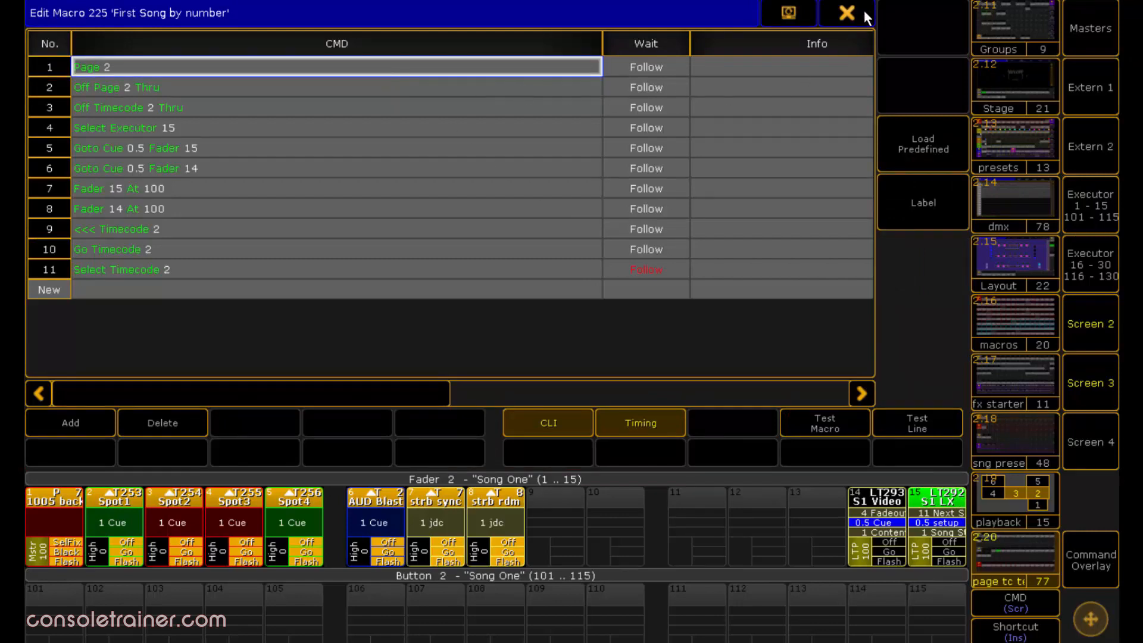
left_click(847, 13)
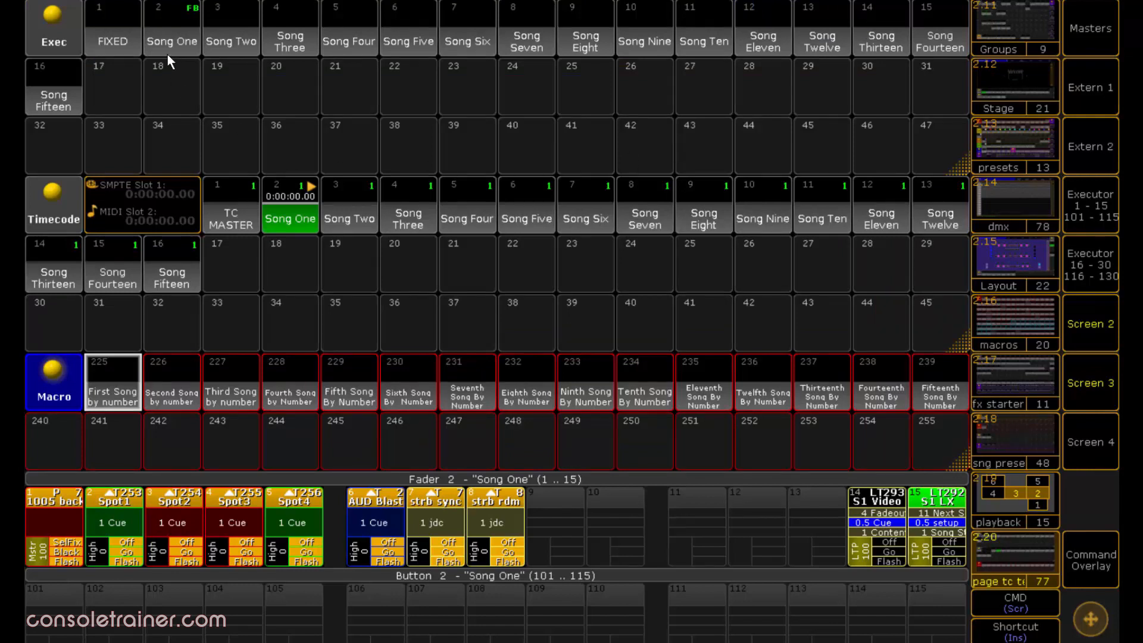
Examine the lines of macro 225 that switch off the song pages and timecodes
right_click(113, 361)
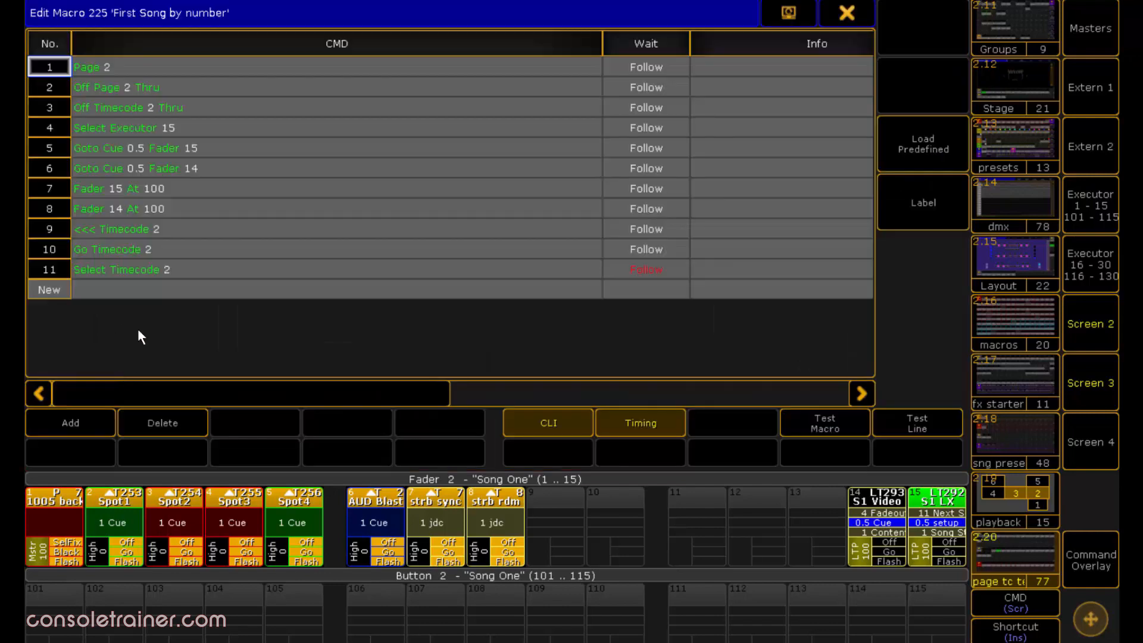
left_click(226, 88)
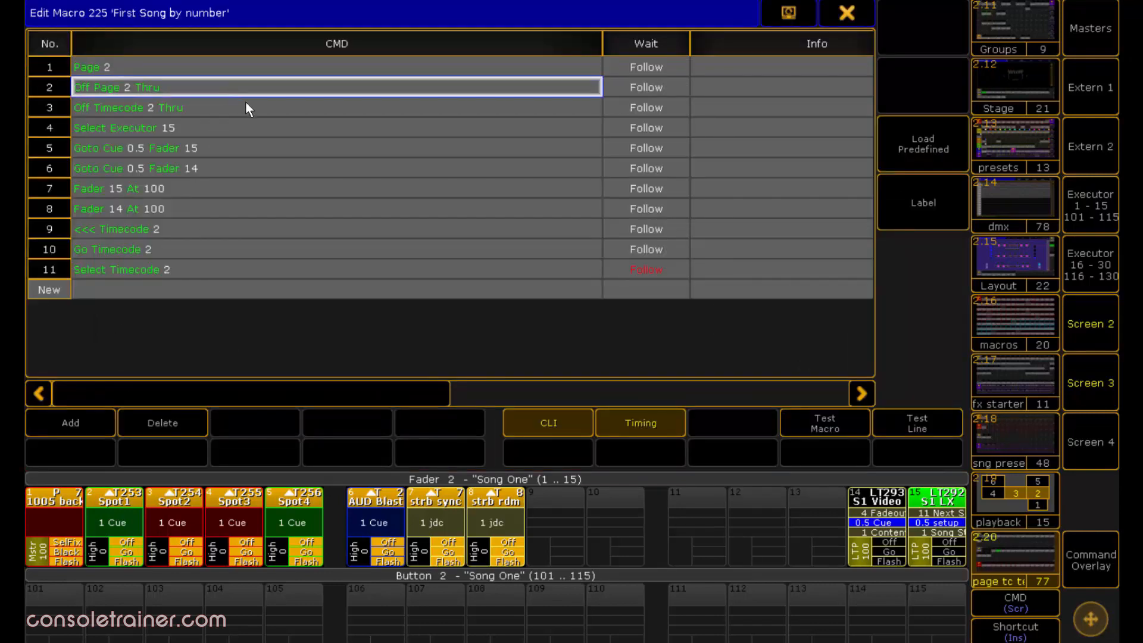
left_click(254, 113)
left_click(255, 95)
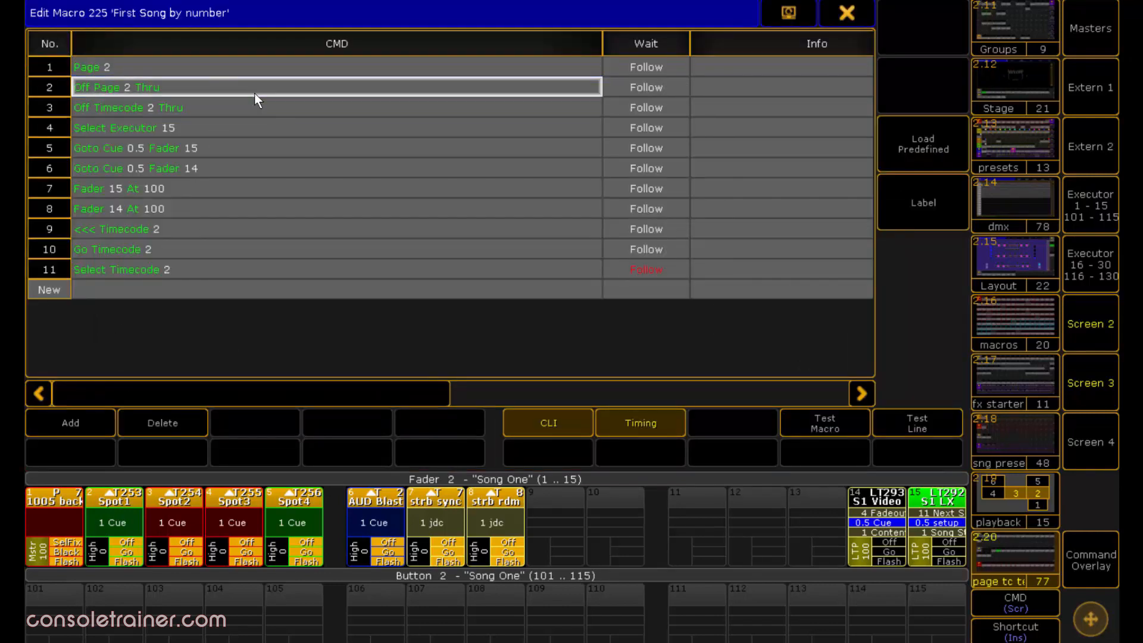
left_click(260, 108)
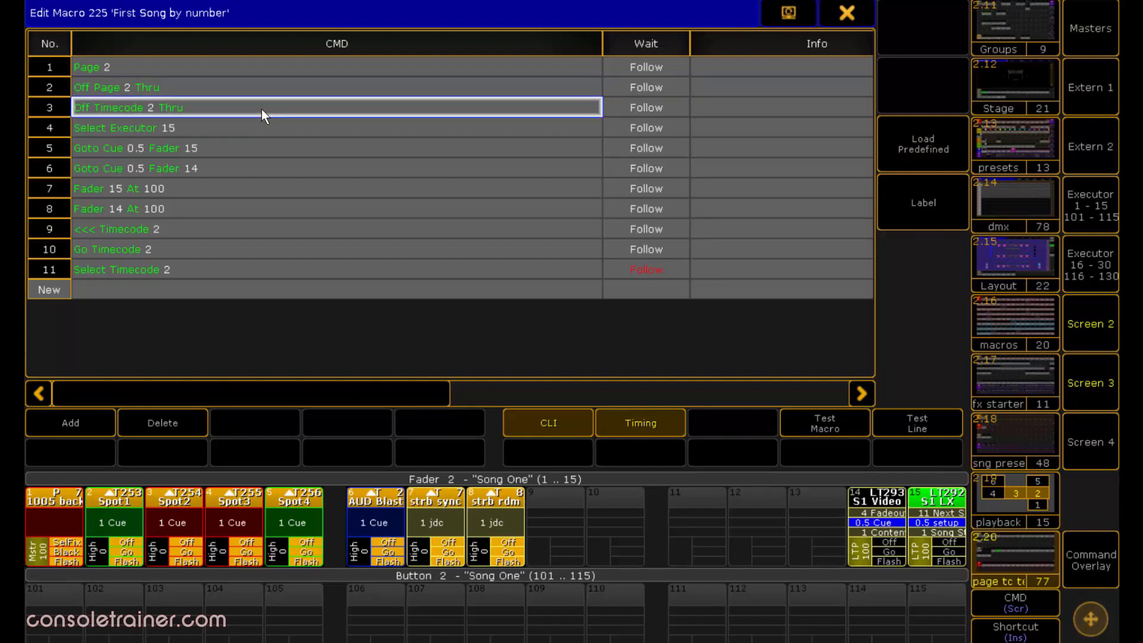
left_click(846, 13)
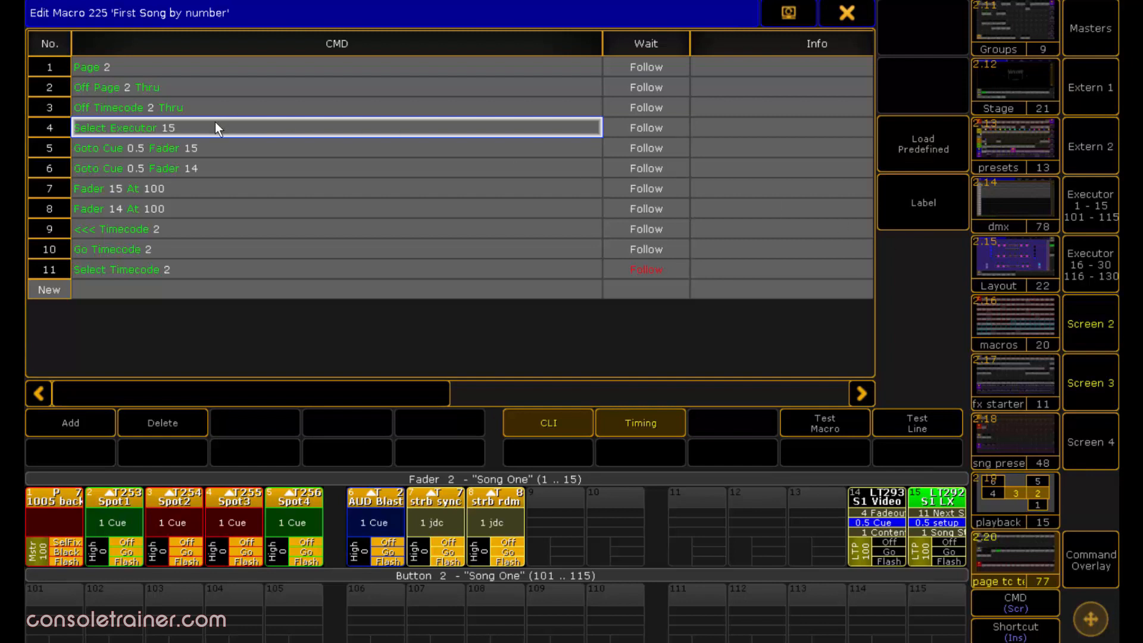
Examine macro 225's lines for executor selection, cue 0.5 on faders 15 and 14, fader levels and timecode rewind
left_click(964, 494)
left_click(436, 154)
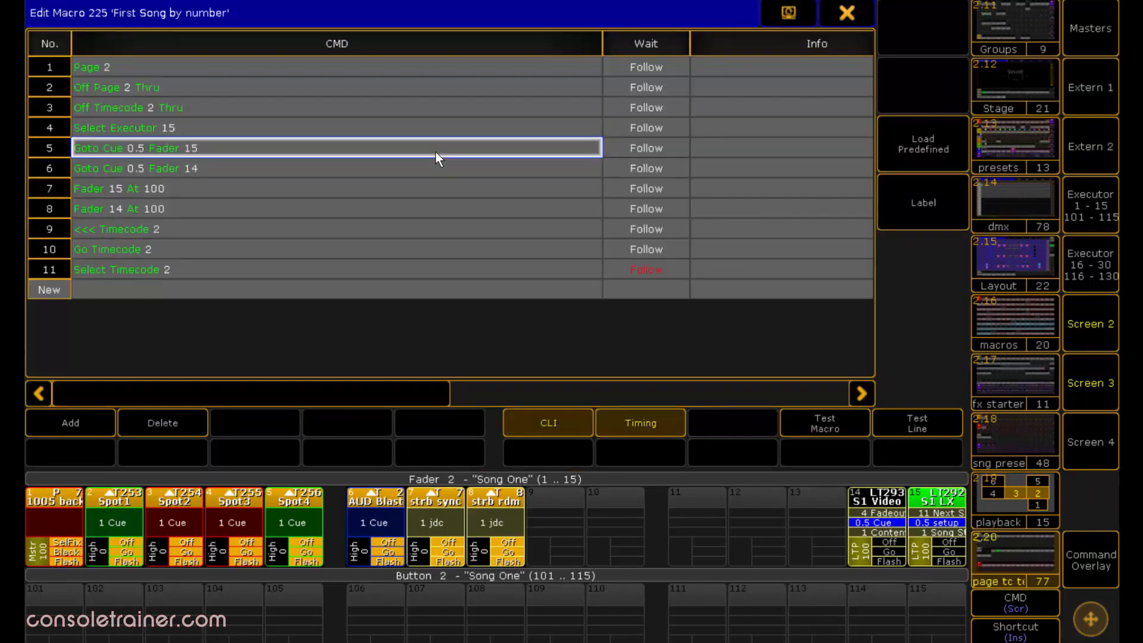
left_click(442, 173)
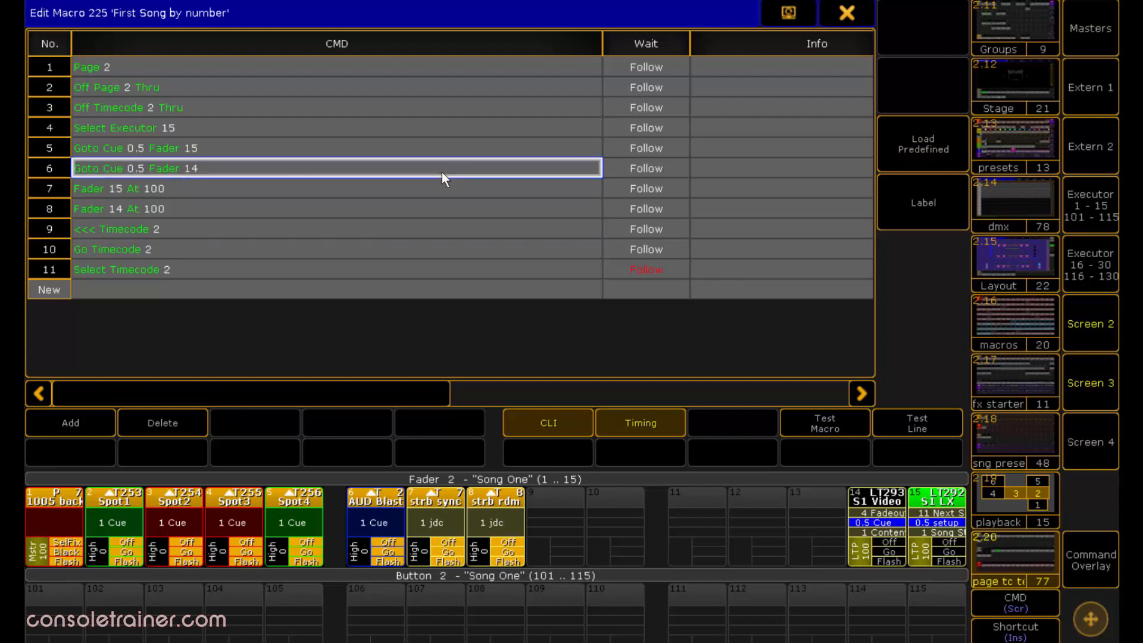
left_click(442, 172)
type("Top Executor 15")
key("Return")
left_click(461, 192)
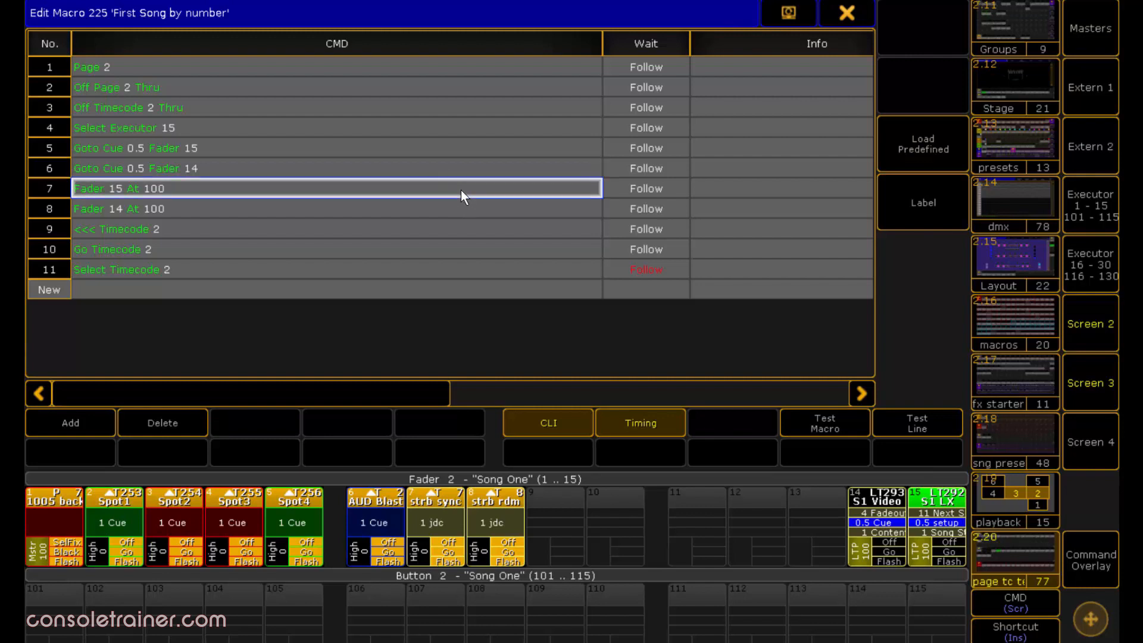
left_click(472, 211)
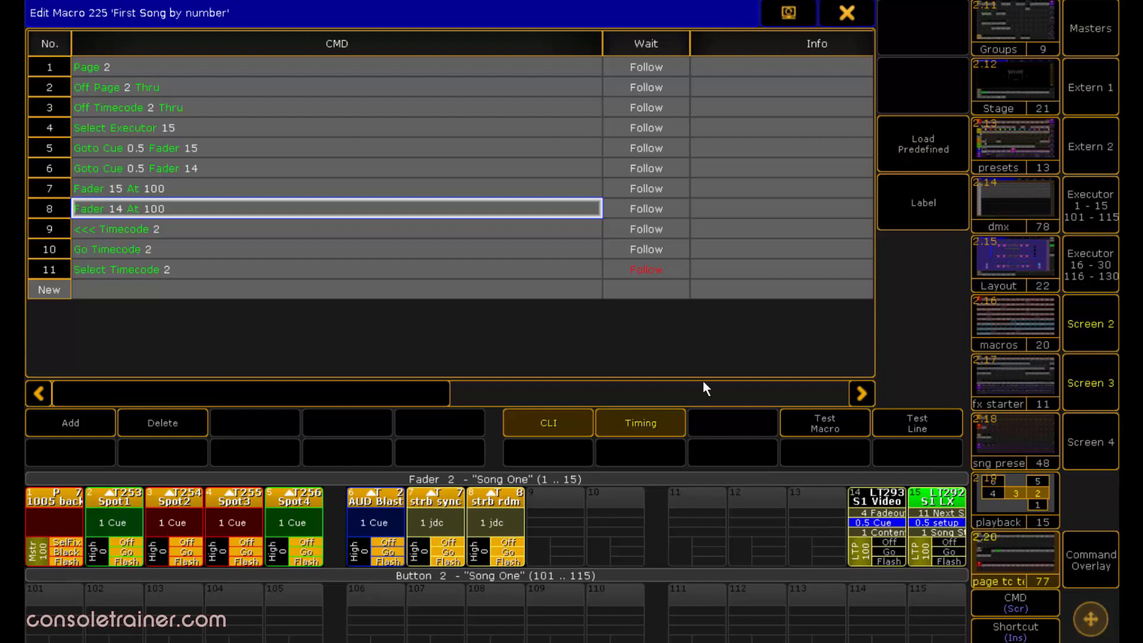
left_click(475, 225)
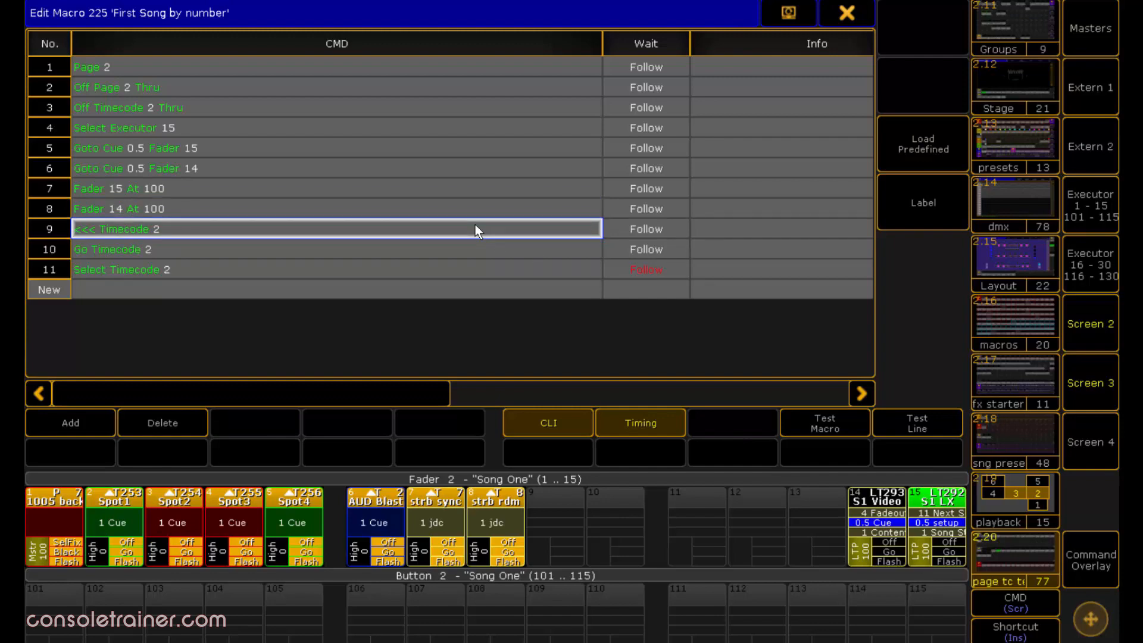
left_click(856, 15)
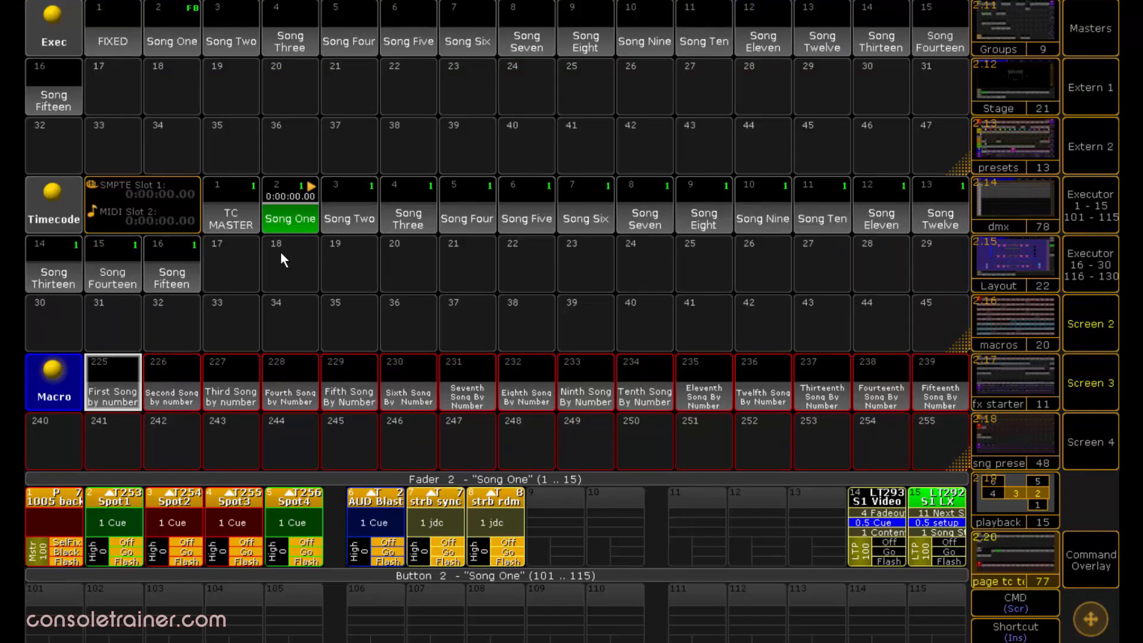
Examine the last three lines of macro 225, which rewind, start and select timecode 2
right_click(121, 379)
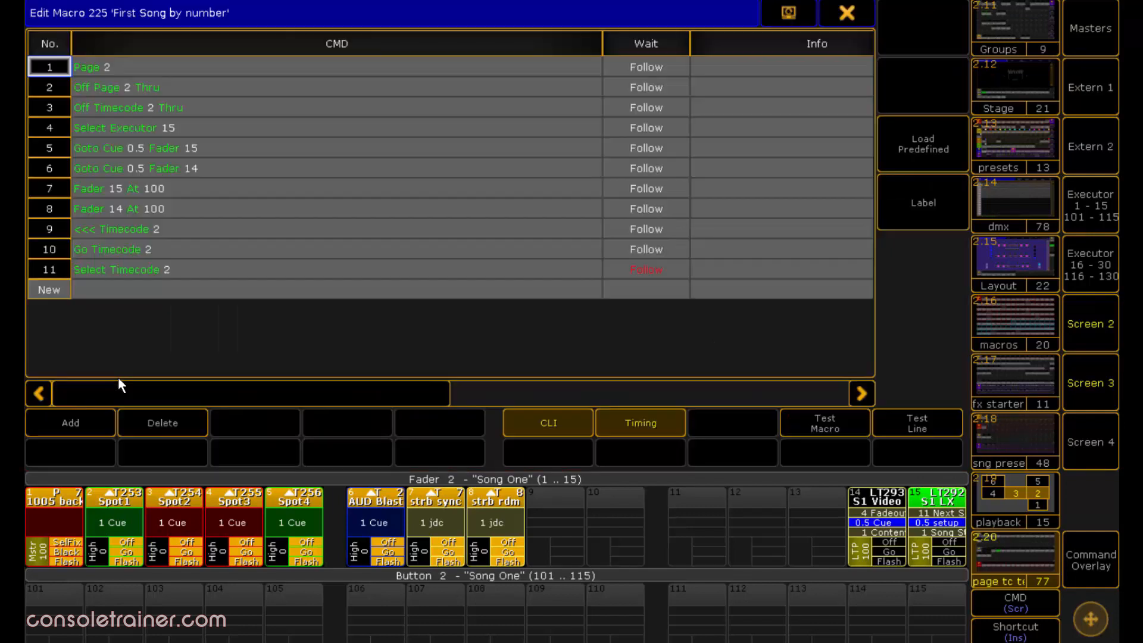
left_click(259, 231)
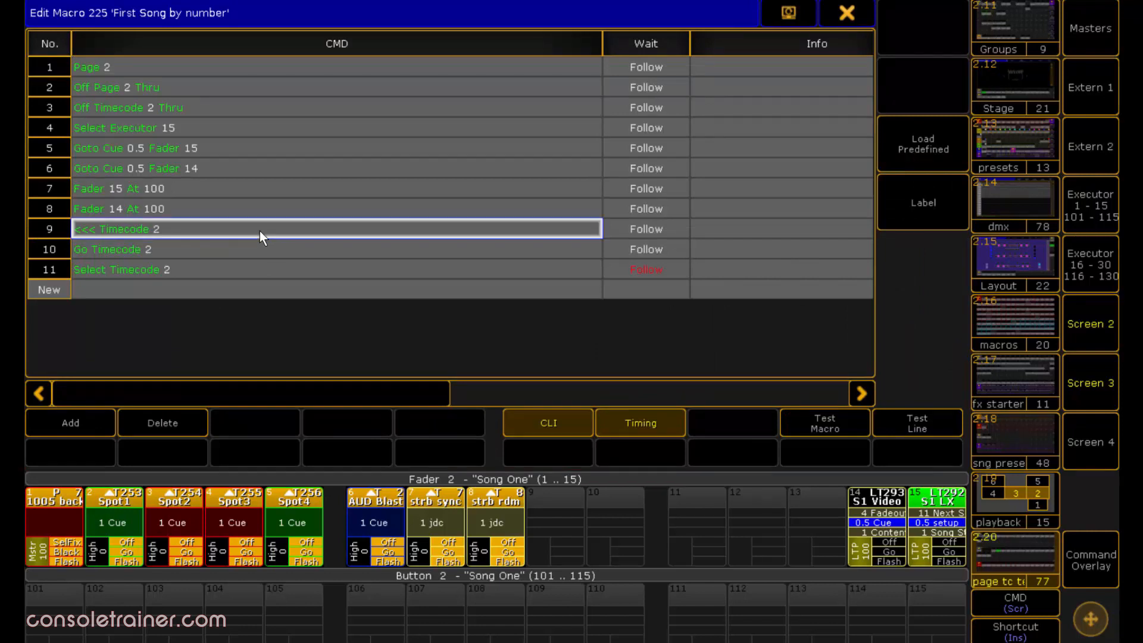
left_click(272, 249)
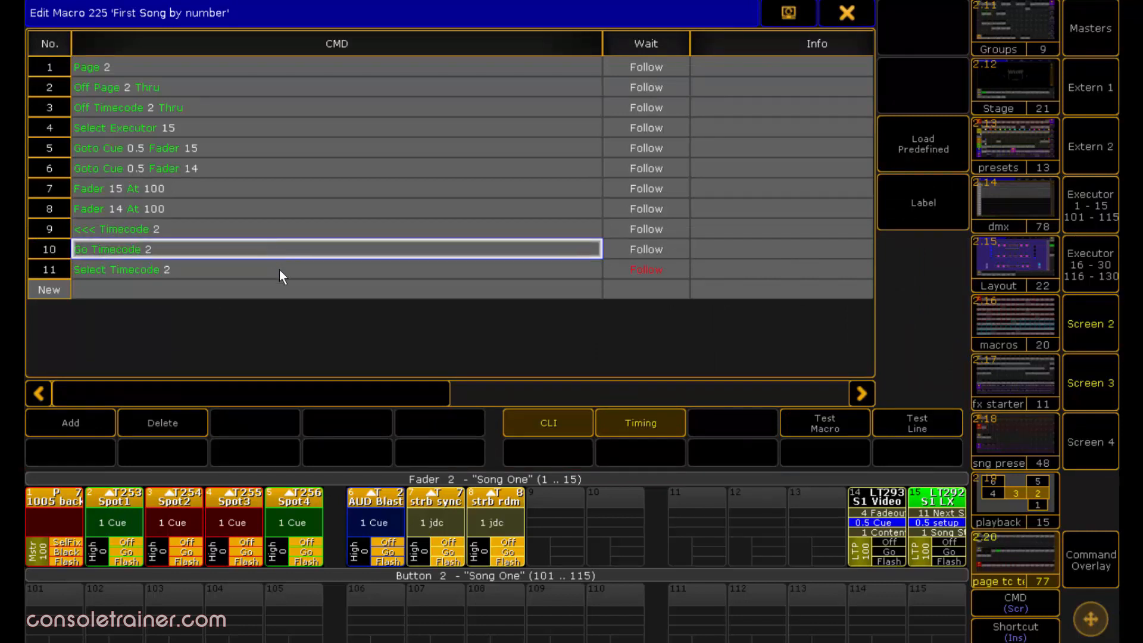
left_click(280, 270)
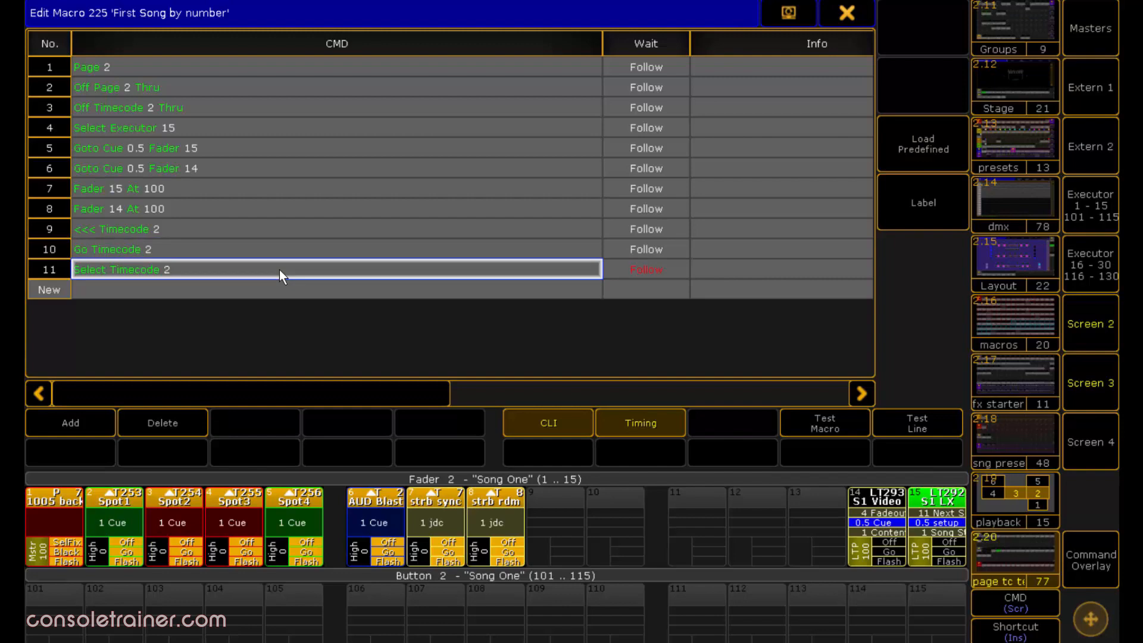
key("Escape")
Examine the page line and the three closing timecode lines of macro 226 "Second Song by number"
left_click(168, 381)
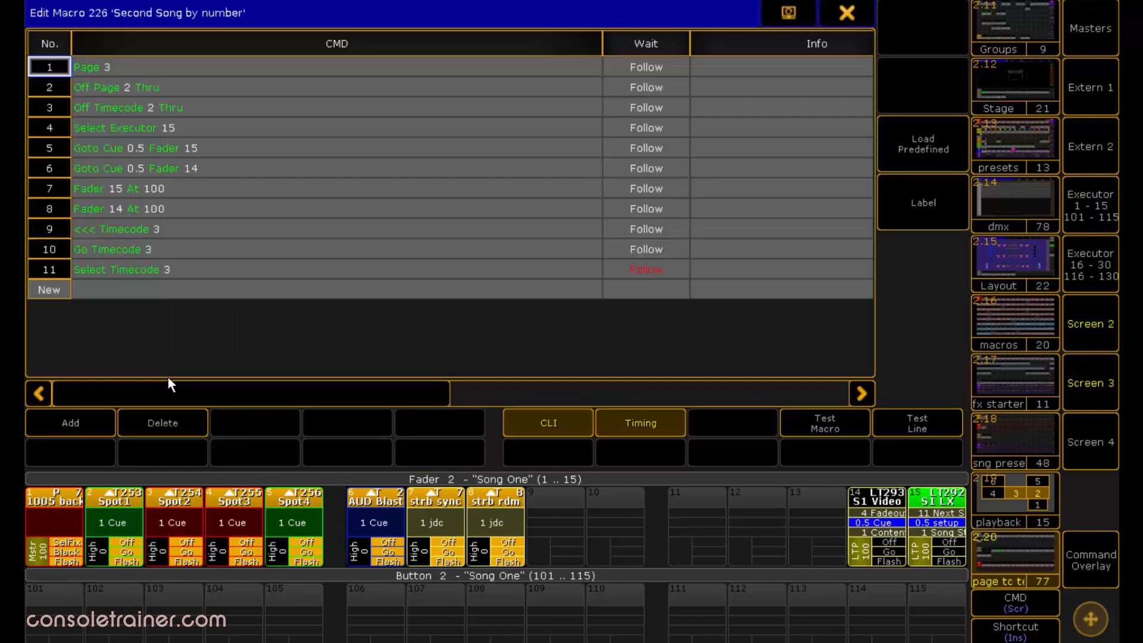
left_click(220, 63)
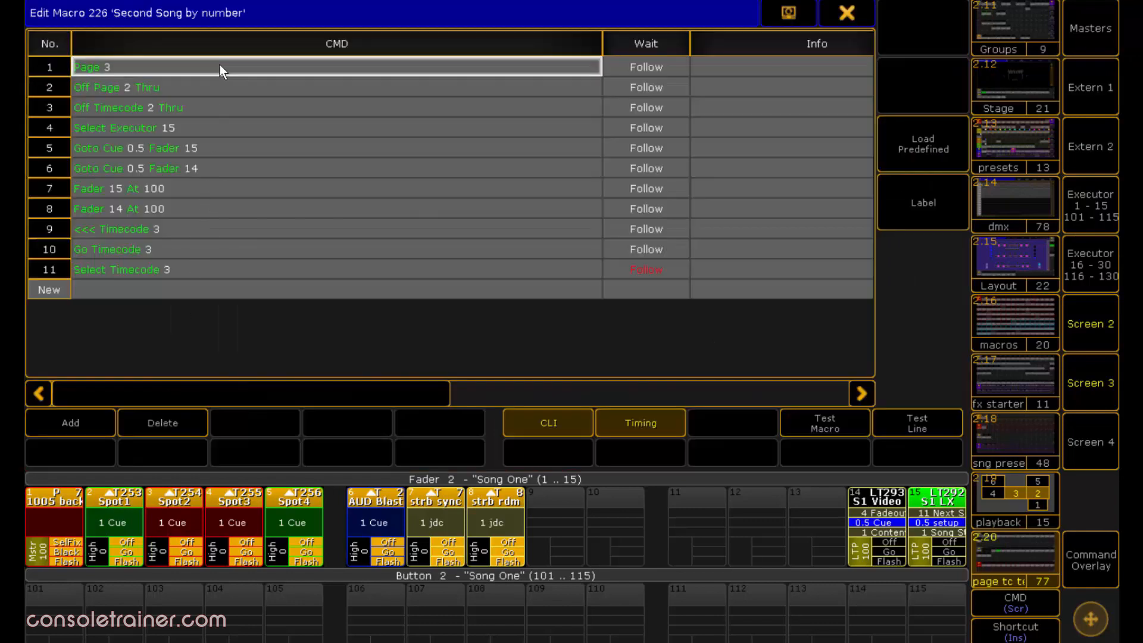
left_click(258, 235)
left_click(266, 250)
left_click(266, 267)
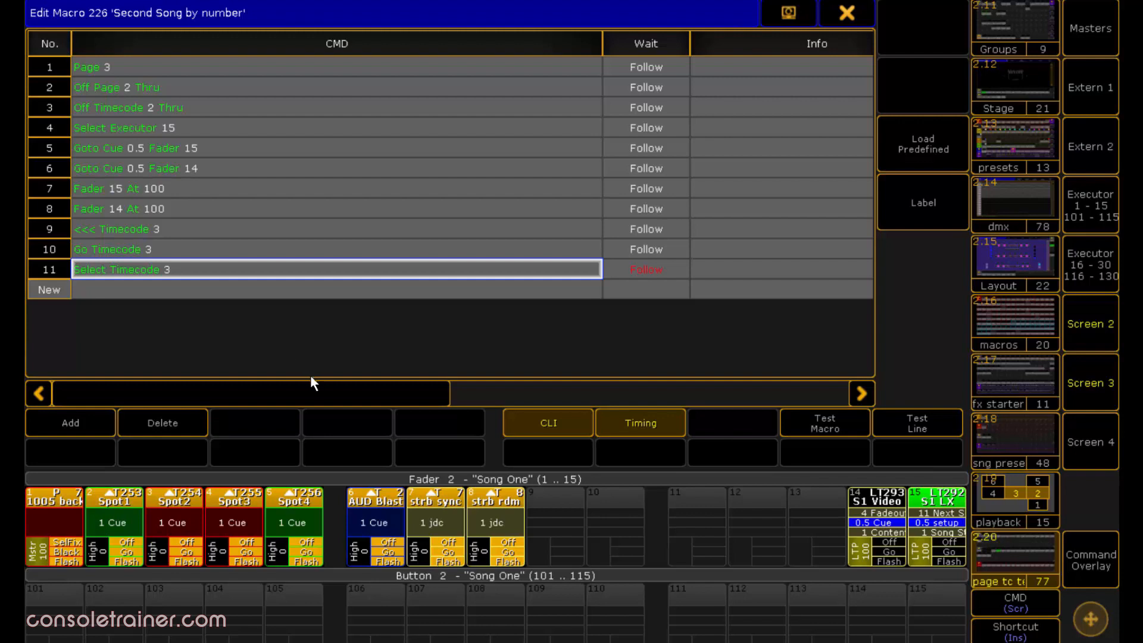
Disable lines 9, 10 and 11, the closing timecode commands, in macro 226 "Second Song by number"
left_click(563, 228)
left_click_drag(415, 393, 673, 381)
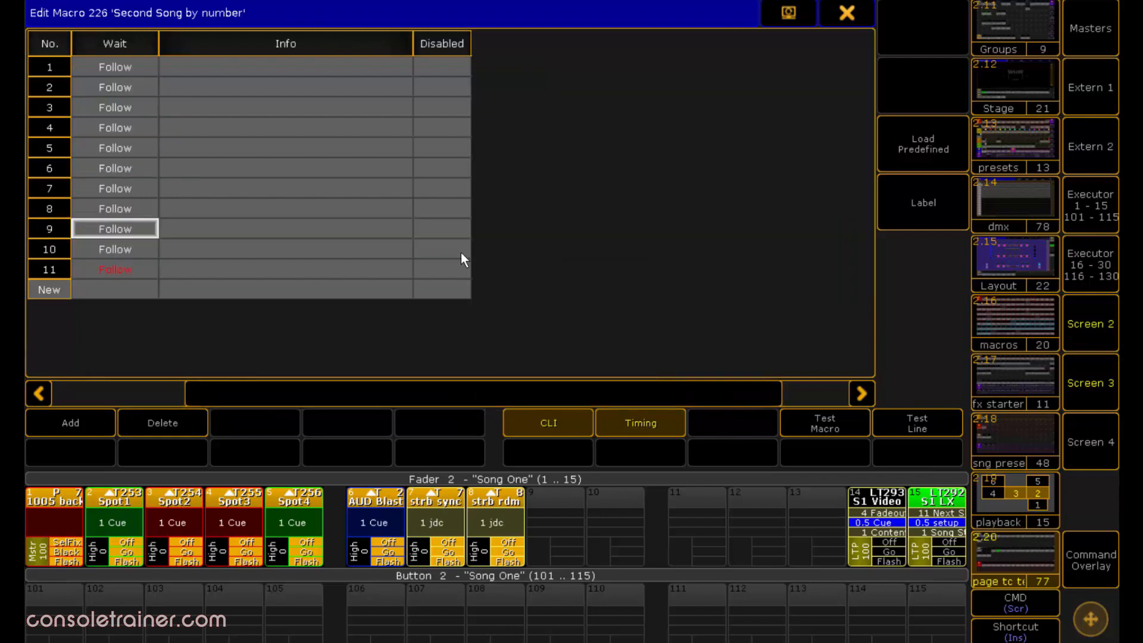
left_click(440, 229)
left_click(441, 229)
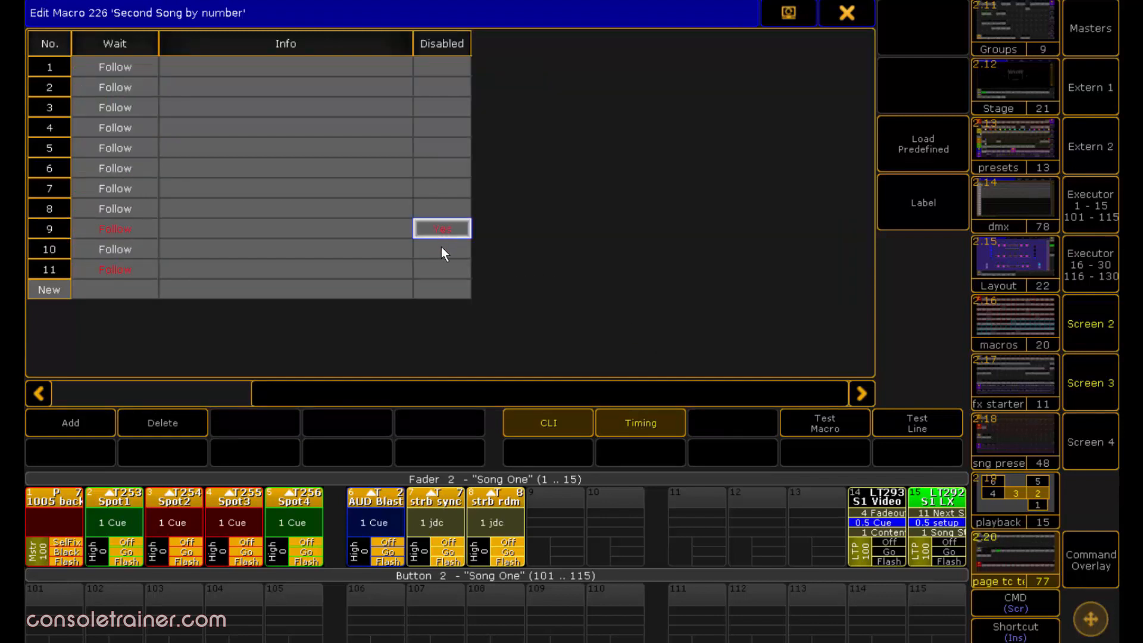
left_click(441, 247)
left_click(451, 267)
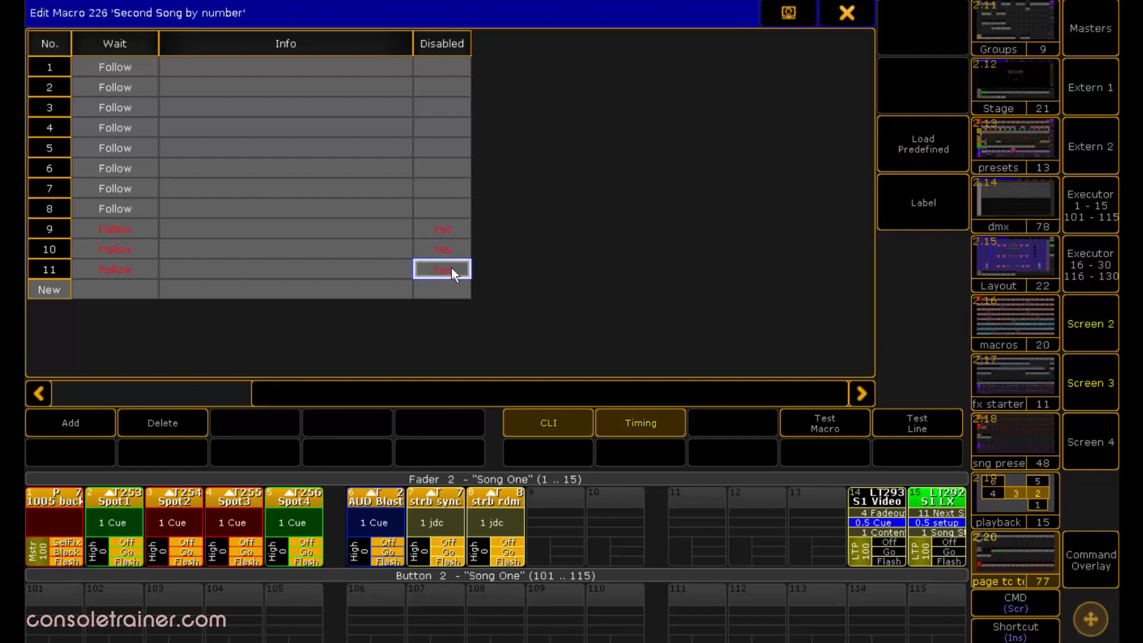
left_click_drag(451, 381, 215, 394)
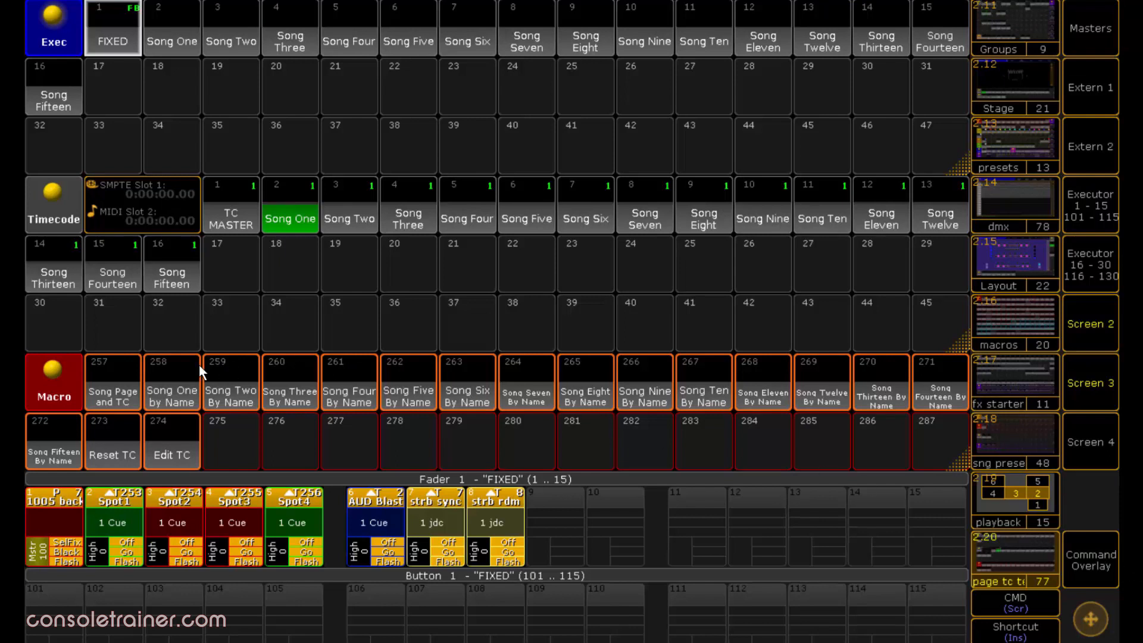
Run macro 258 "Song One by Name" and examine its line setting the $SongName variable
left_click(181, 370)
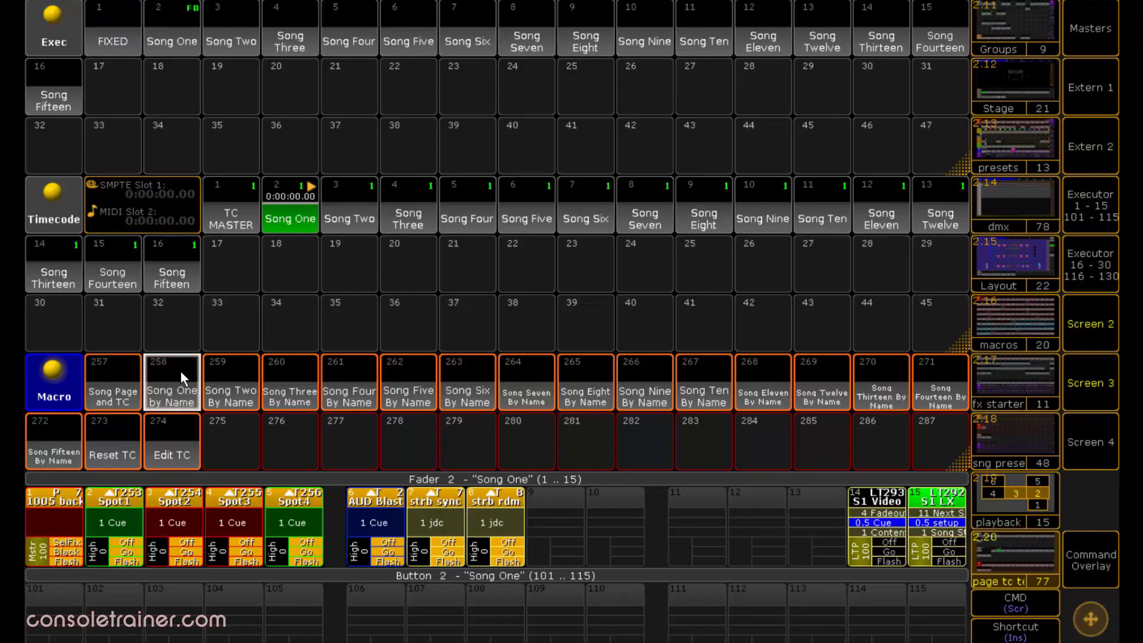
right_click(182, 375)
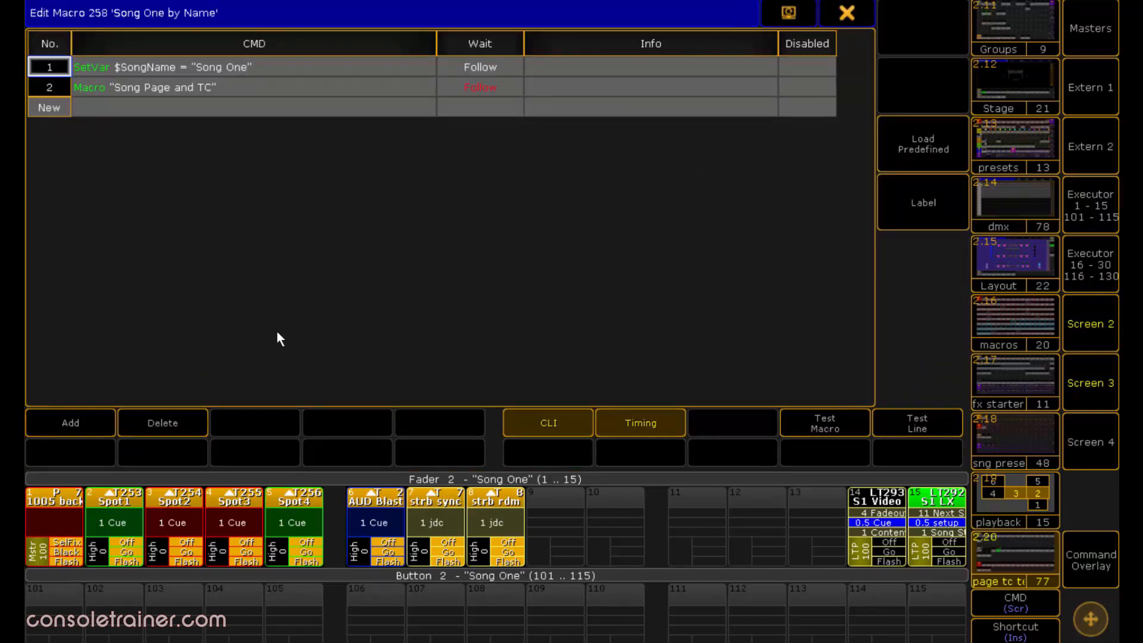
left_click(348, 69)
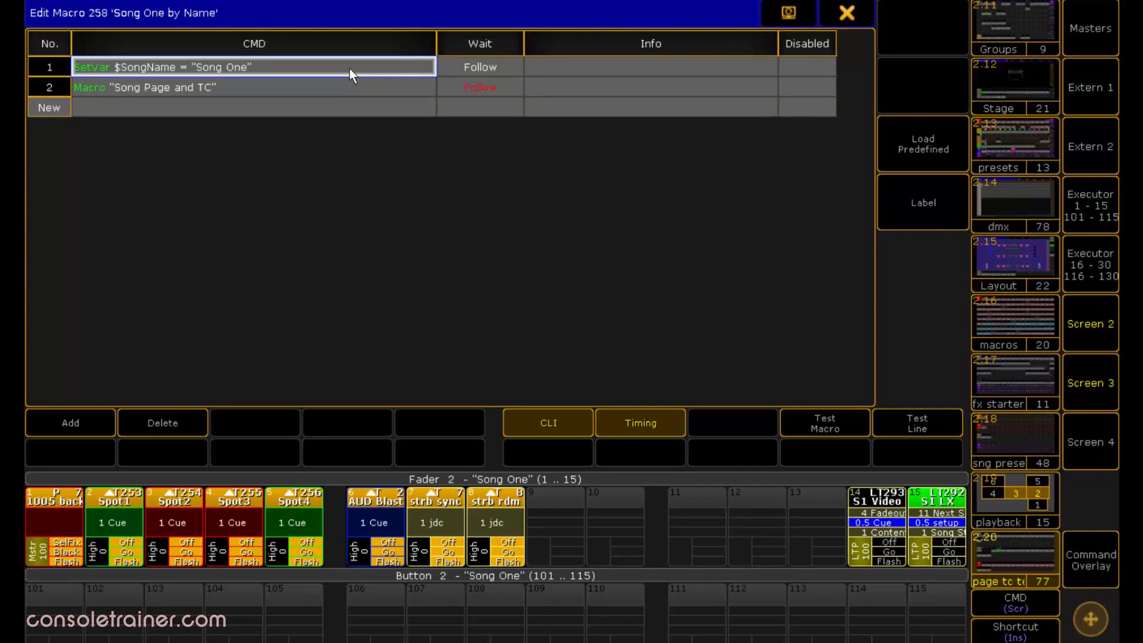
left_click(865, 13)
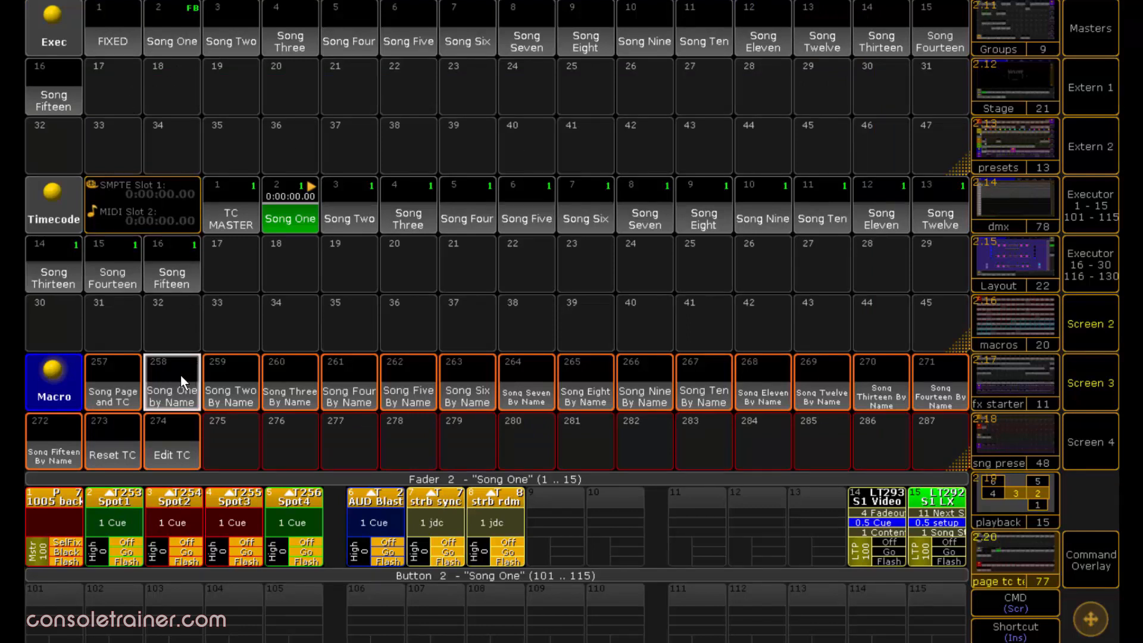
Examine macro 258's line that calls the "Song Page and TC" macro, and recheck its SetVar line
left_click(151, 368)
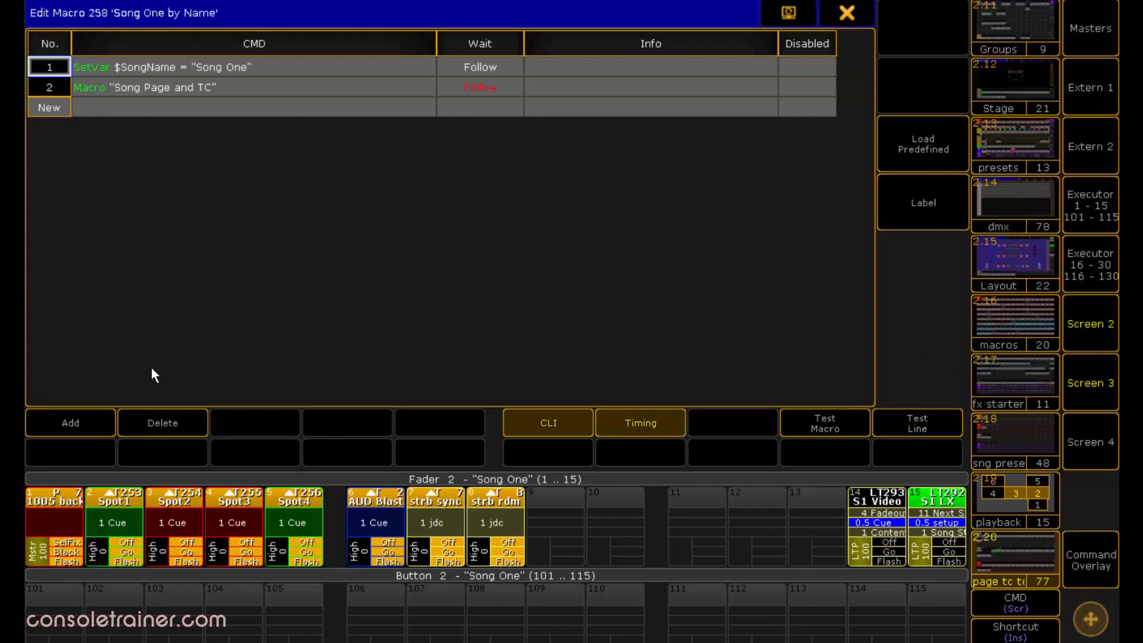
left_click(258, 86)
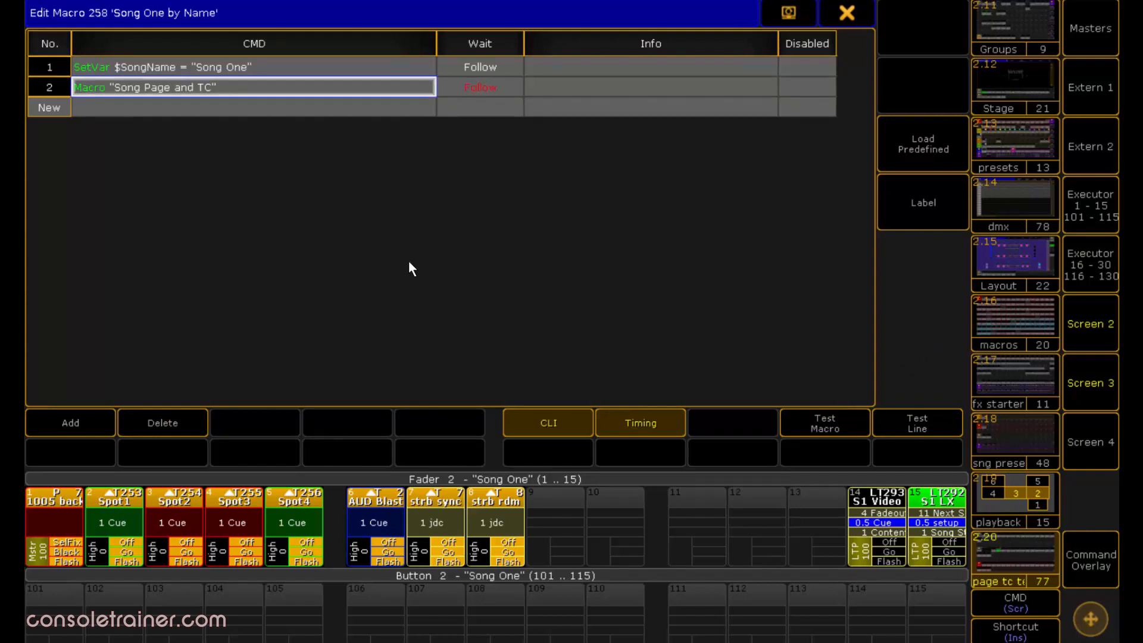
left_click(843, 16)
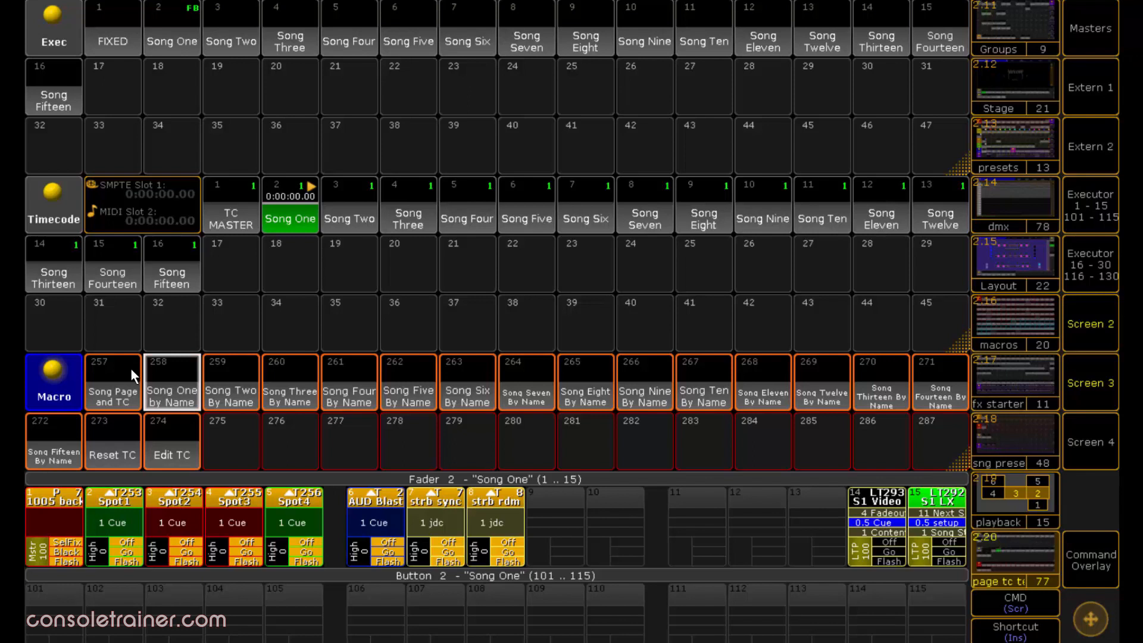
right_click(167, 366)
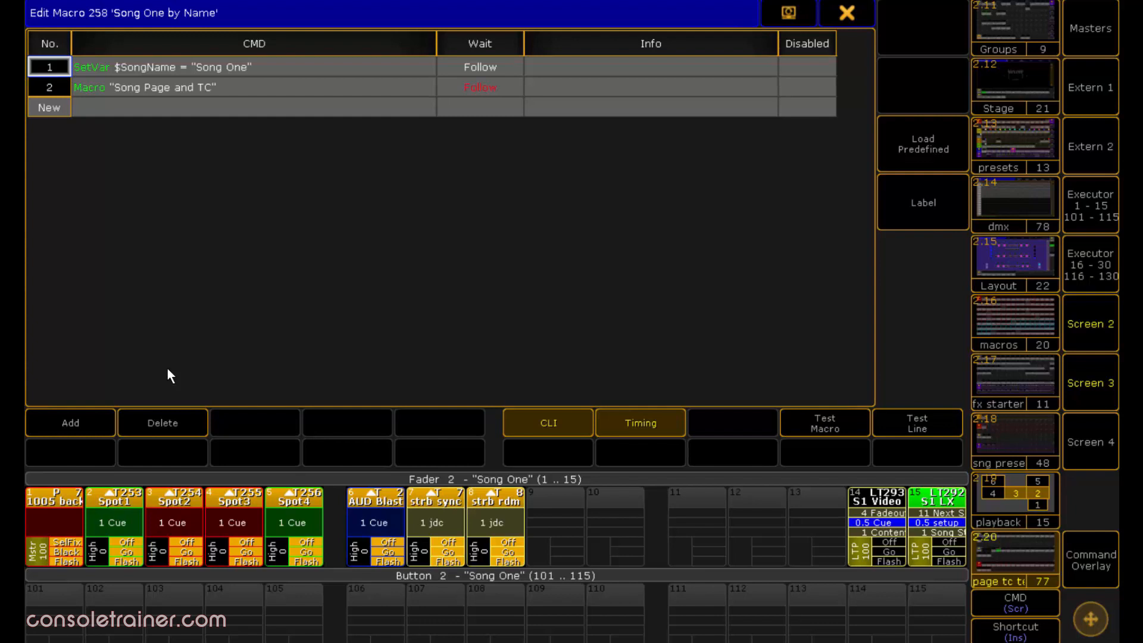
left_click(295, 69)
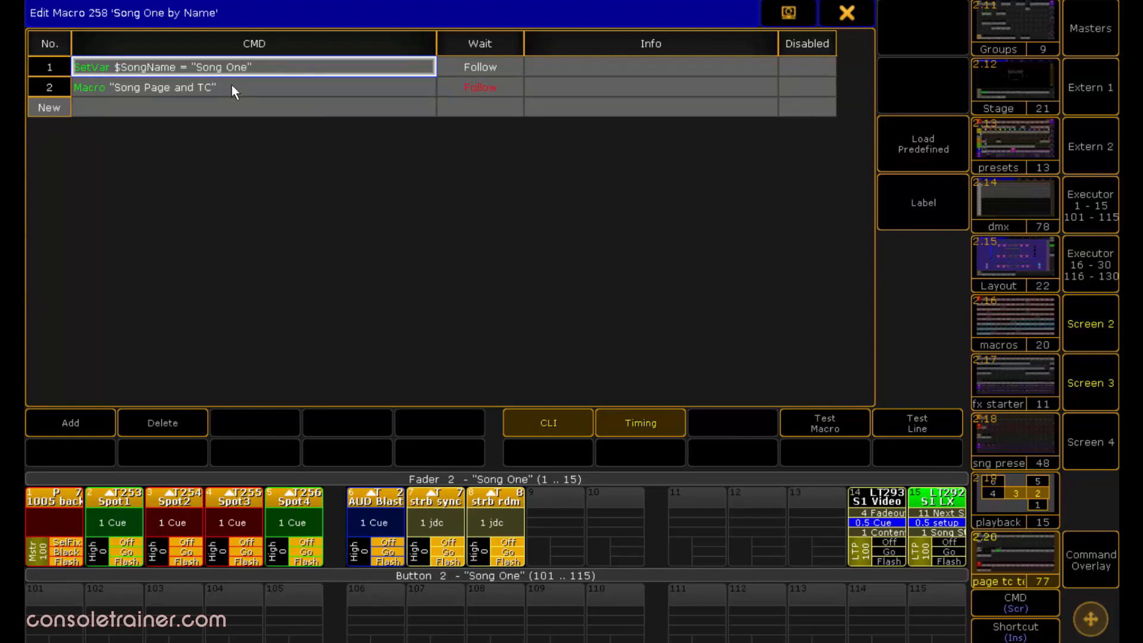
Open macro 257 "Song Page and TC" and examine its Off Page, Off Timecode and $SongName page lines
left_click(864, 5)
right_click(123, 375)
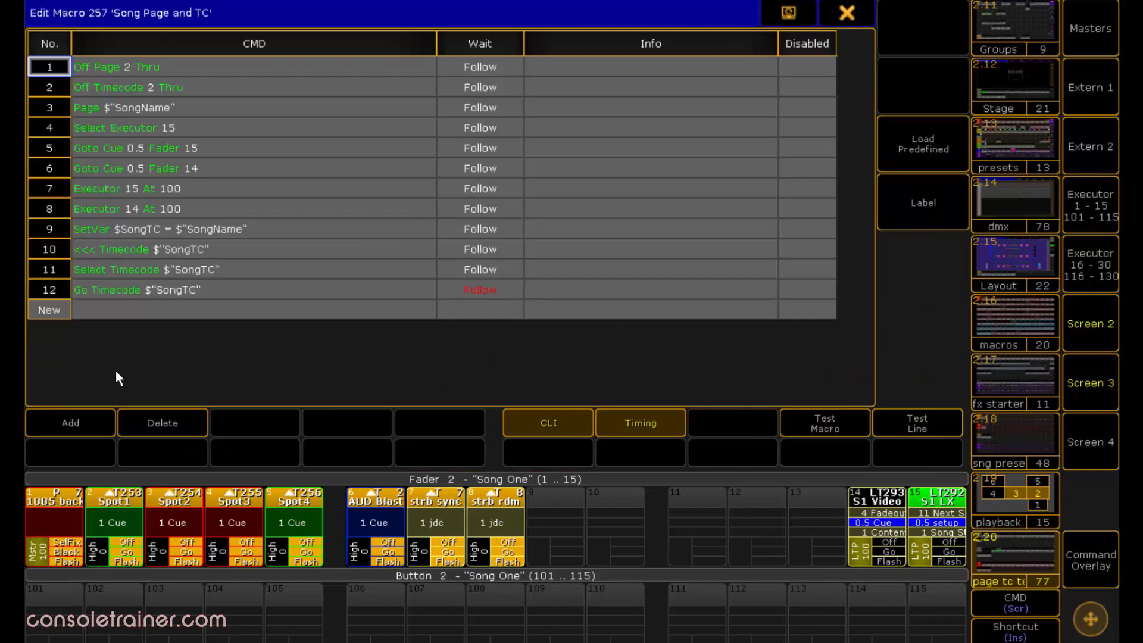
left_click(257, 69)
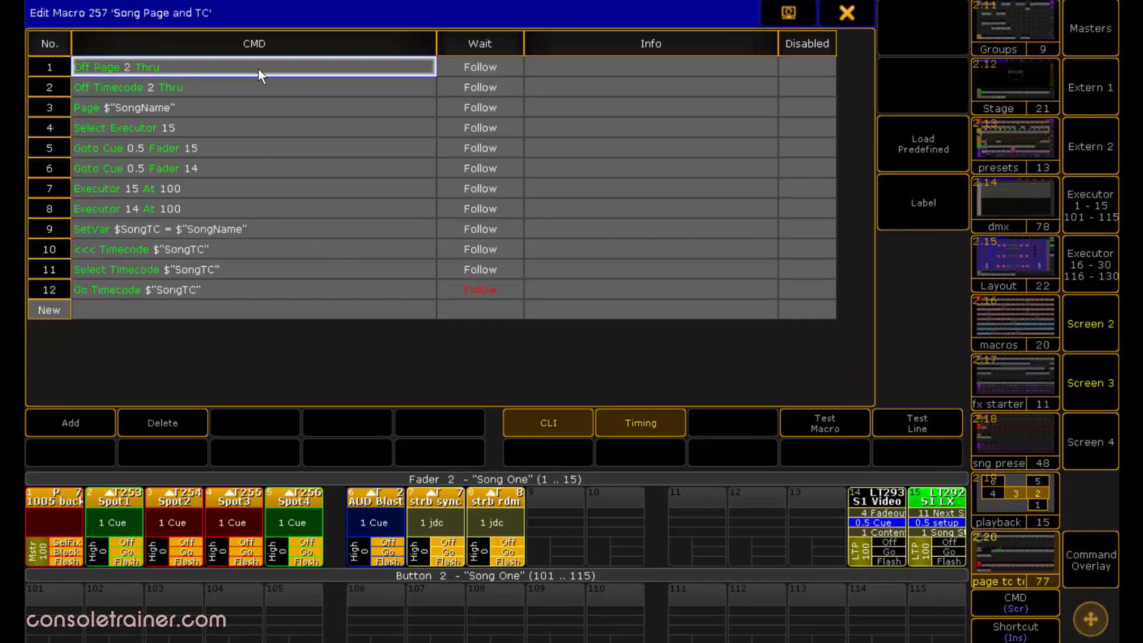
left_click(288, 88)
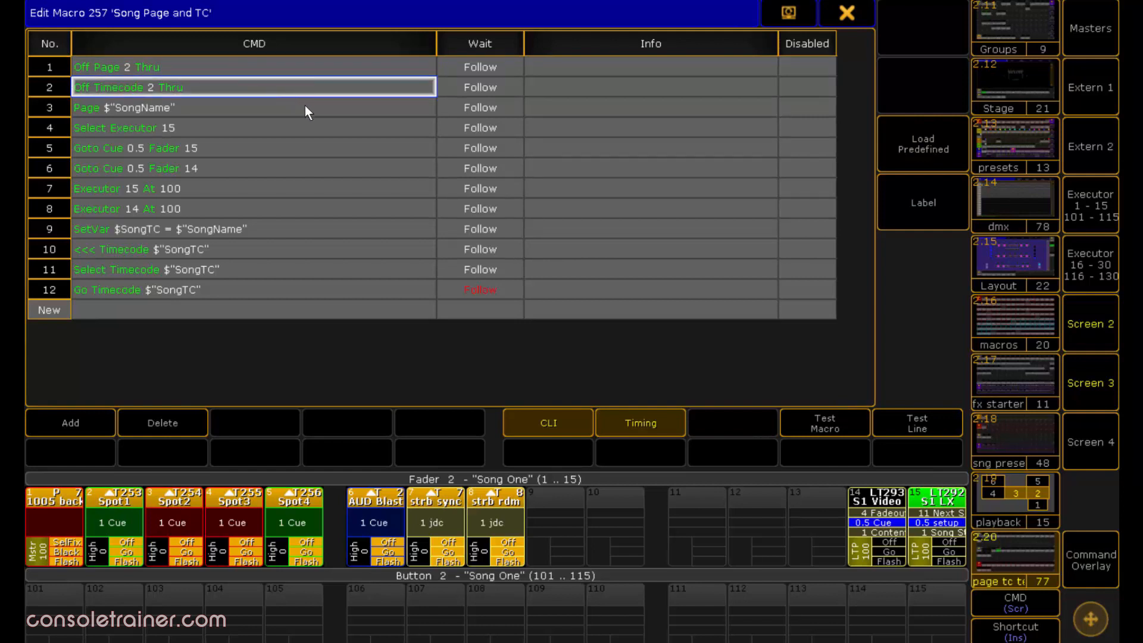
left_click(307, 111)
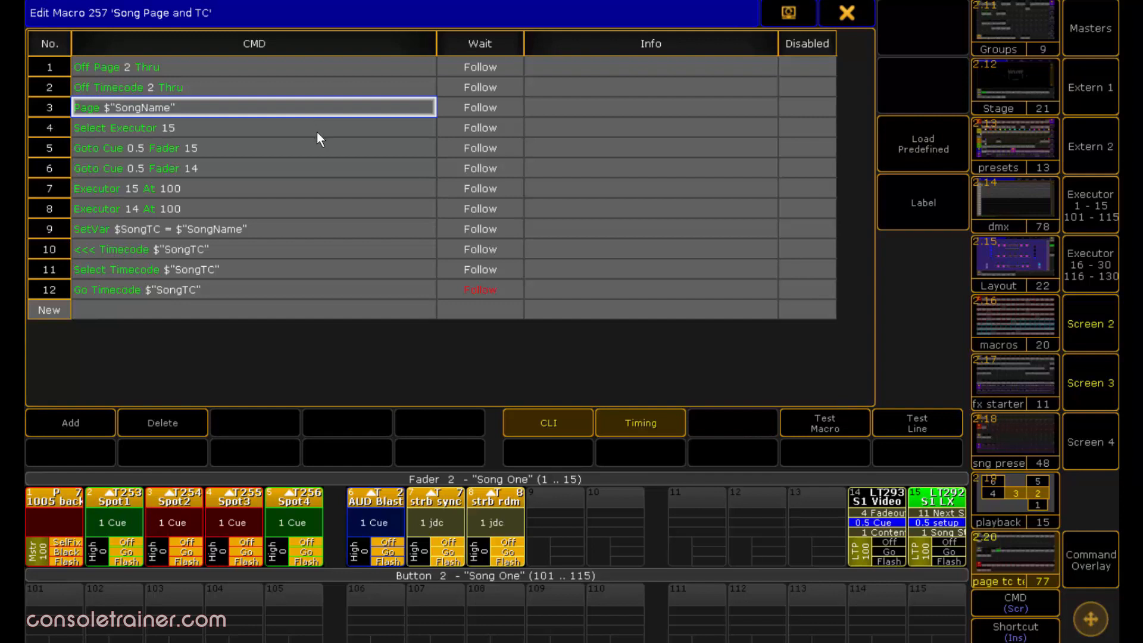
Examine lines 4 to 8 for executors 14 and 15 in macro 257, and line 9 setting the $SongTC variable
left_click(317, 132)
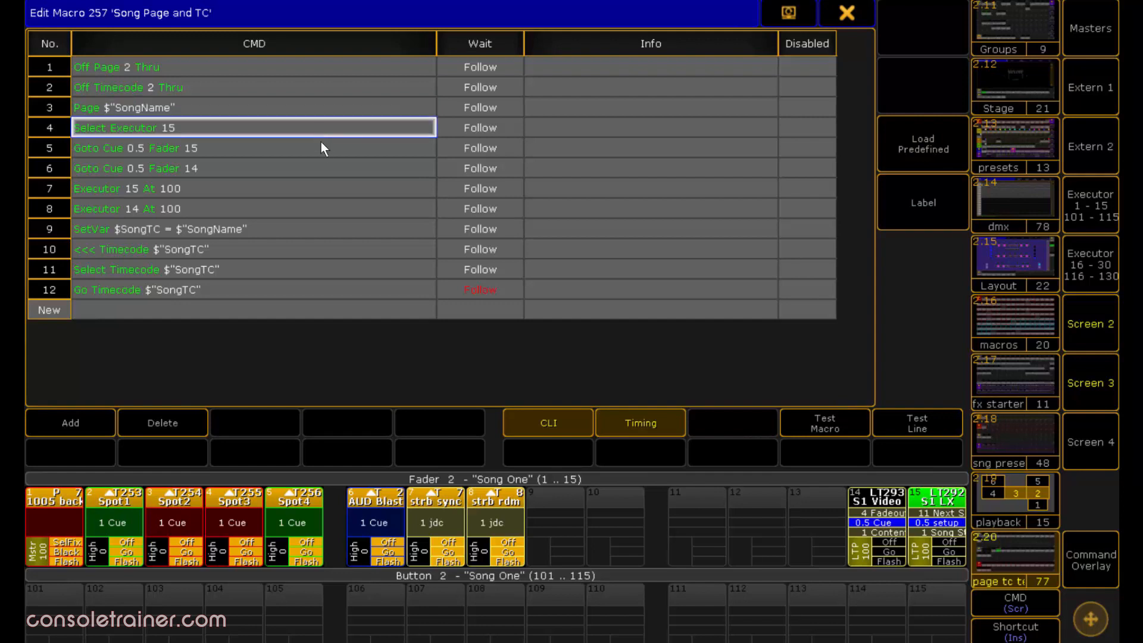
left_click(326, 153)
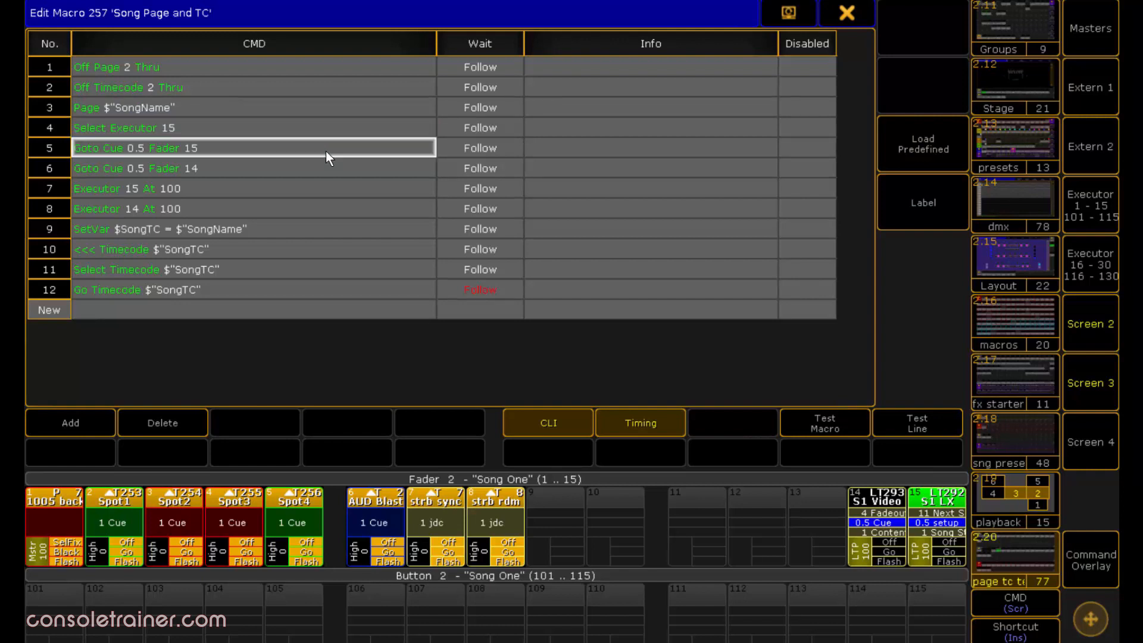
left_click(332, 167)
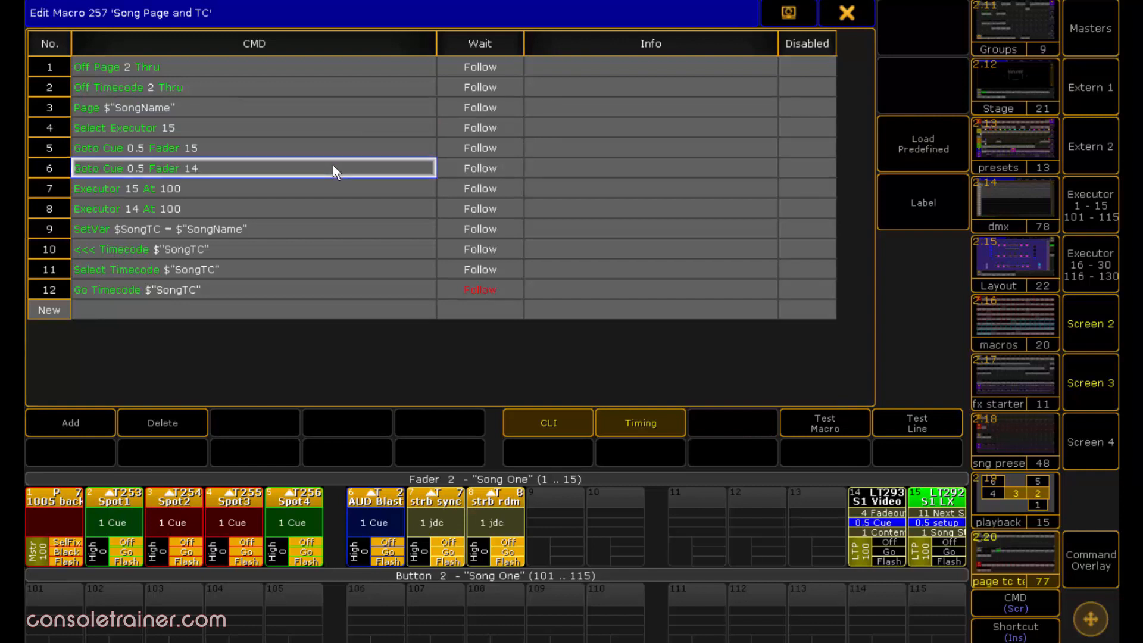
left_click(337, 188)
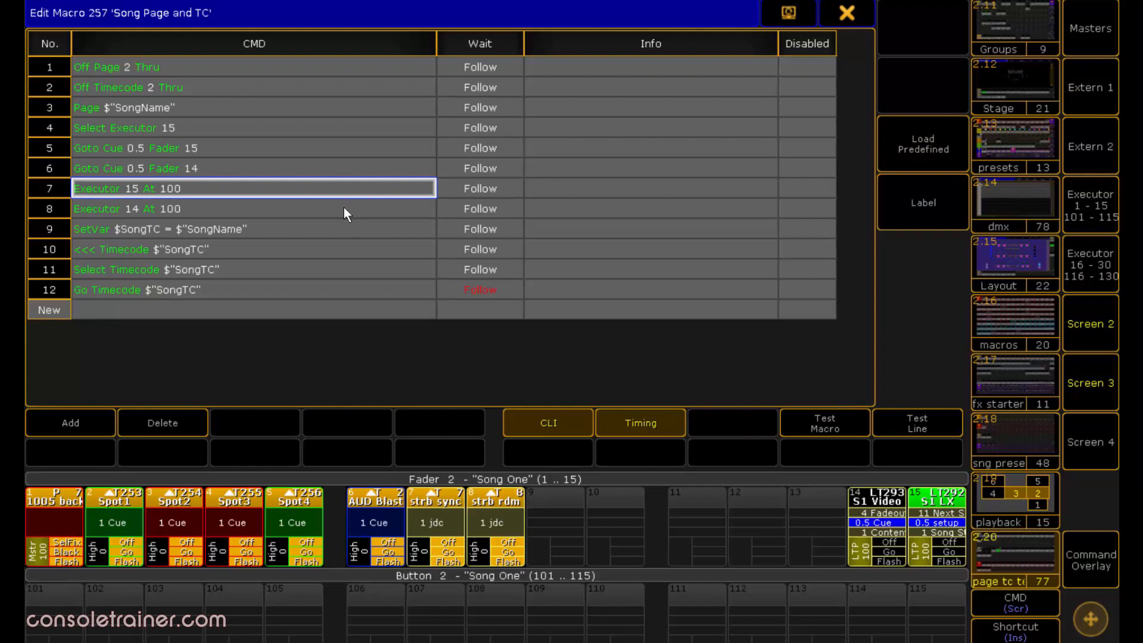
left_click(344, 208)
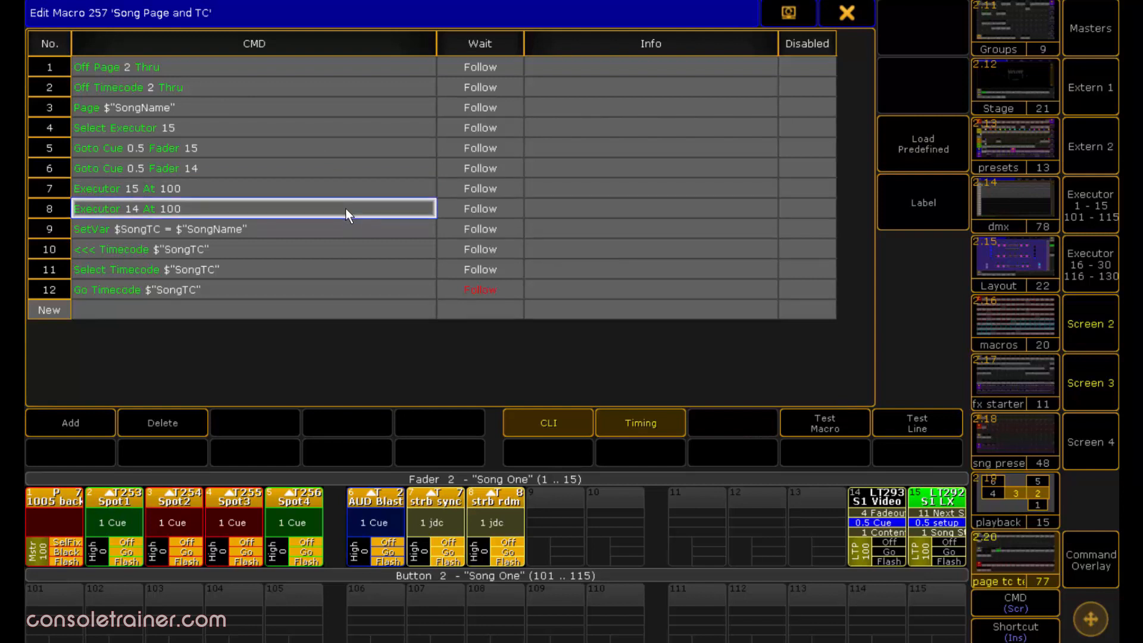
left_click(352, 226)
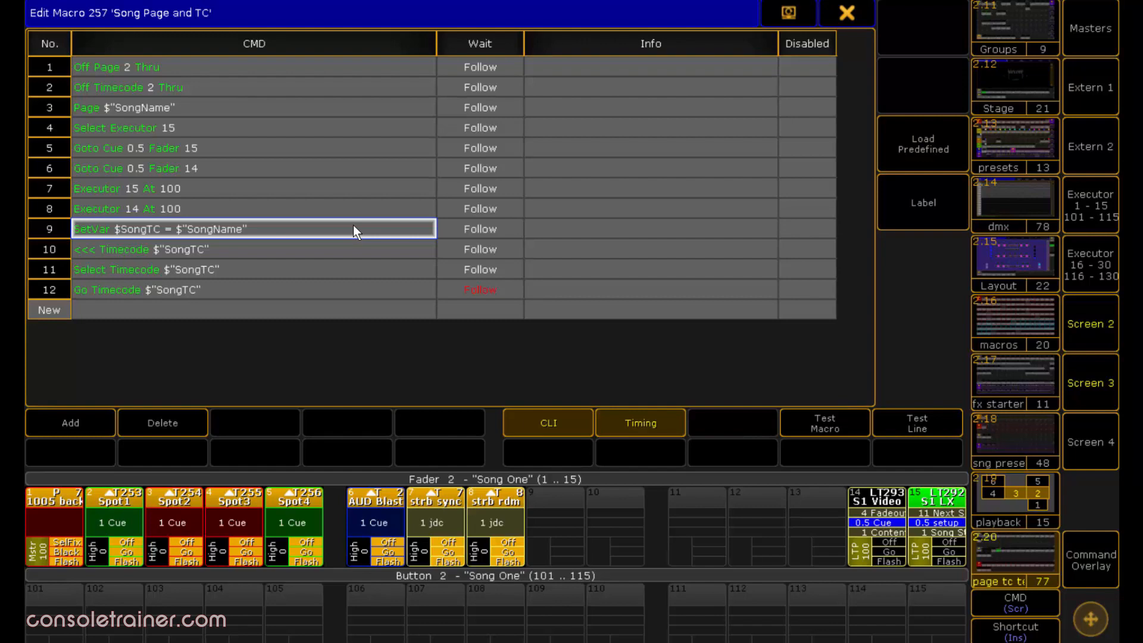
left_click(837, 8)
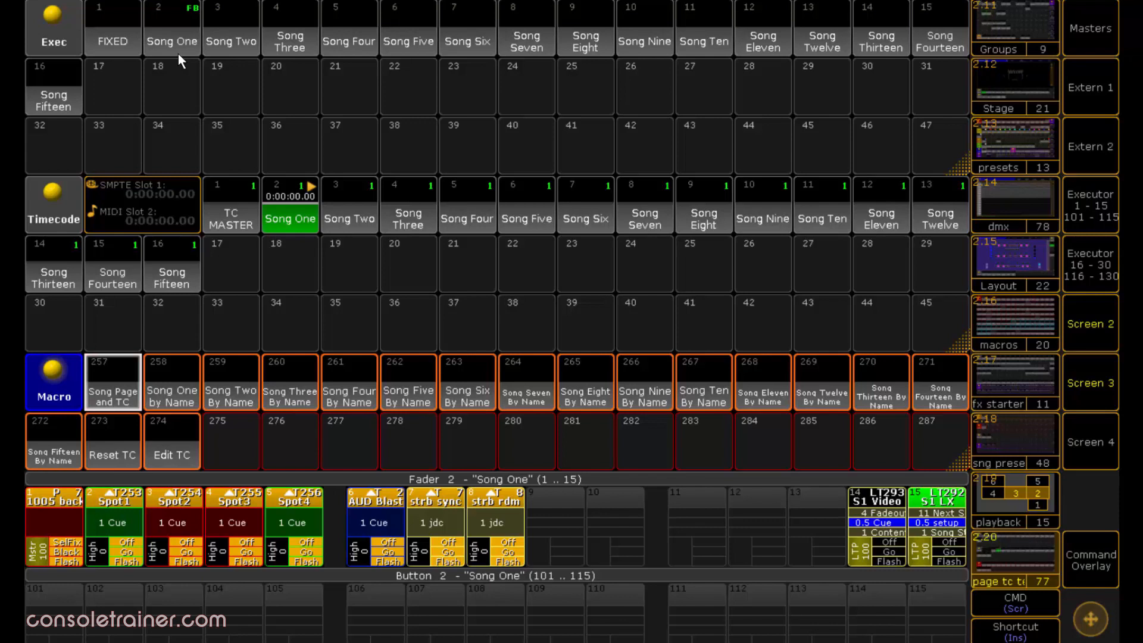
Recheck the line of macro 258 "Song One by Name" that sets the $SongName variable
right_click(154, 381)
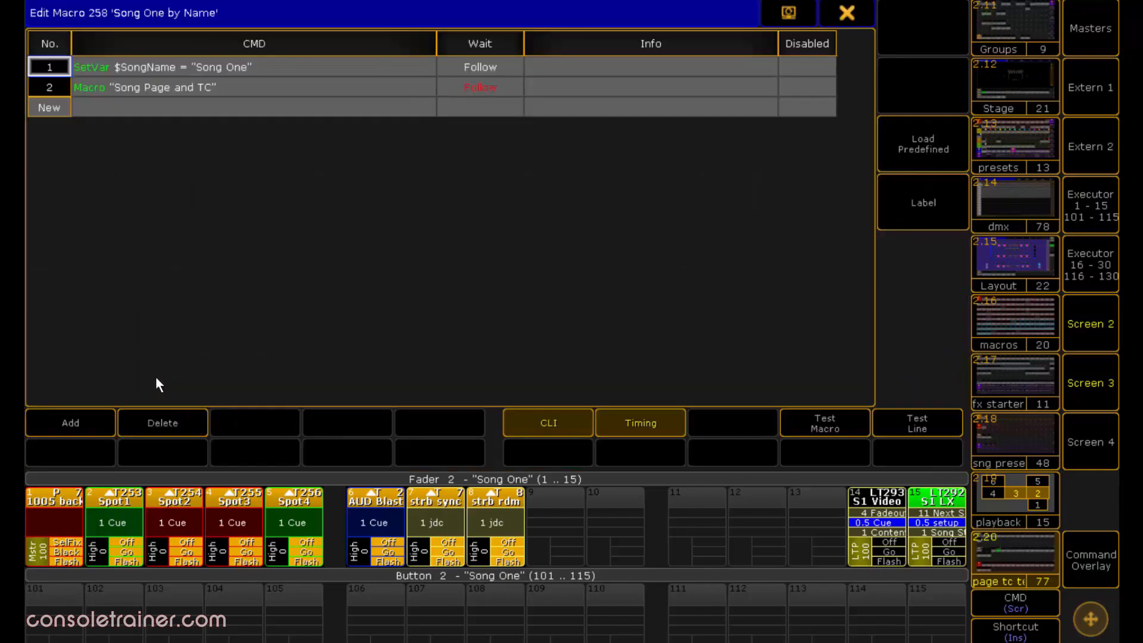
left_click(285, 67)
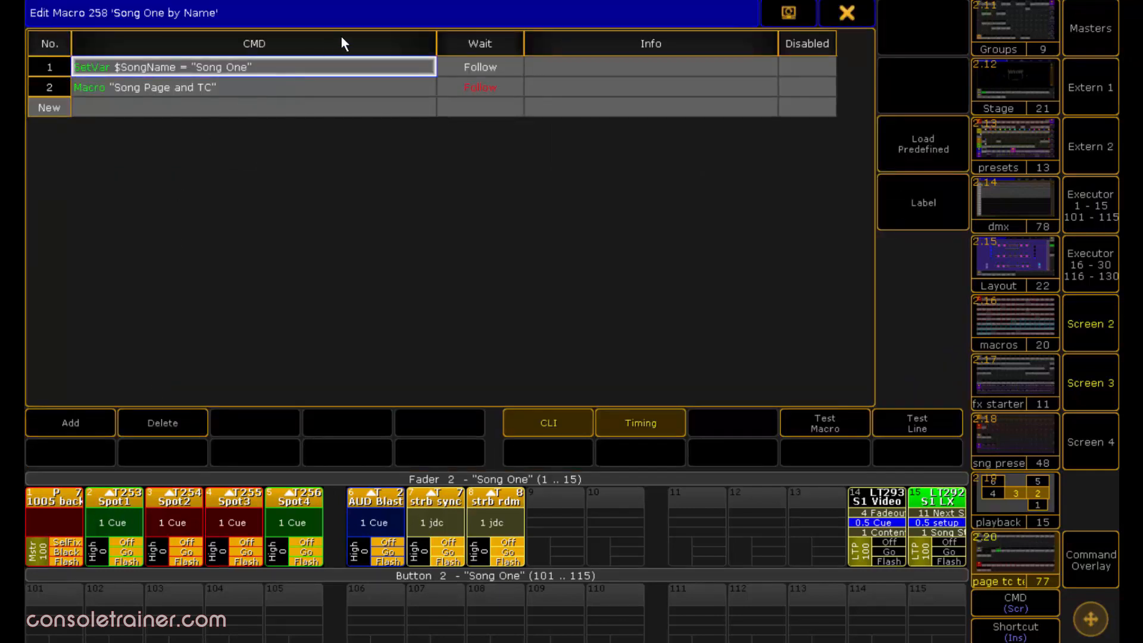
left_click(856, 11)
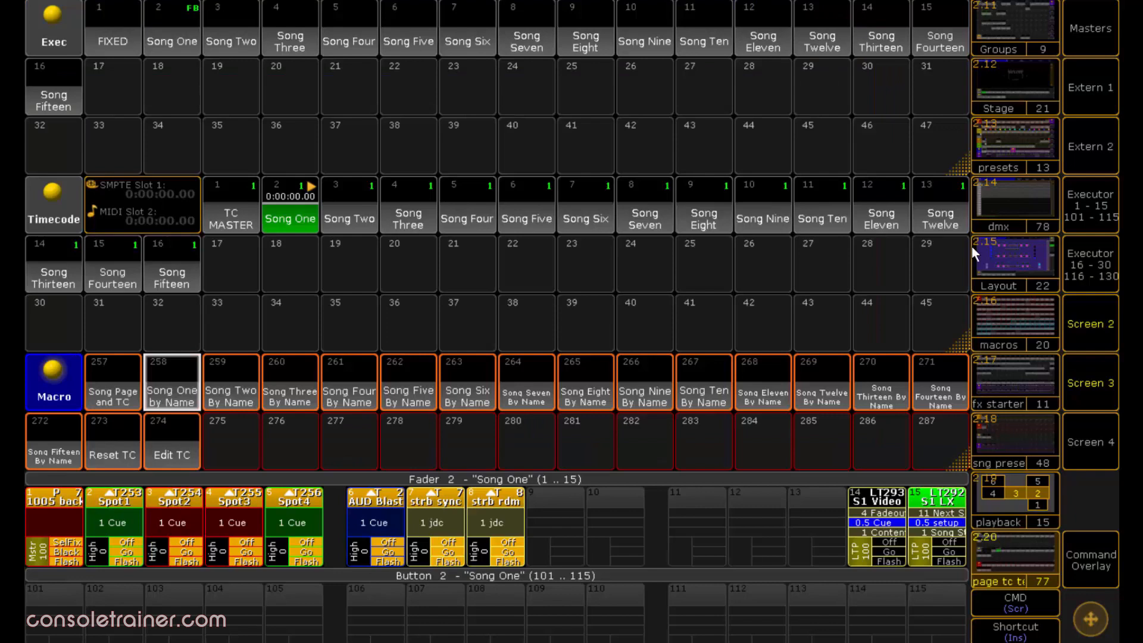
Copy macro 259 "Song Two By Name" to the empty macro slot 275
left_click(1095, 565)
left_click(946, 331)
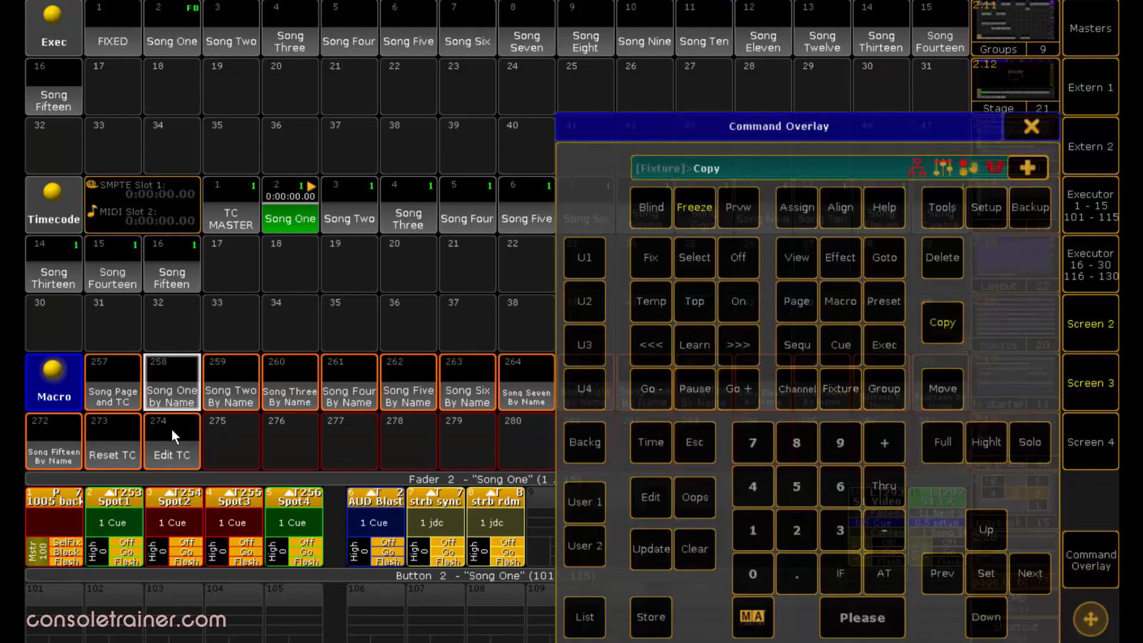
left_click(227, 397)
left_click(230, 436)
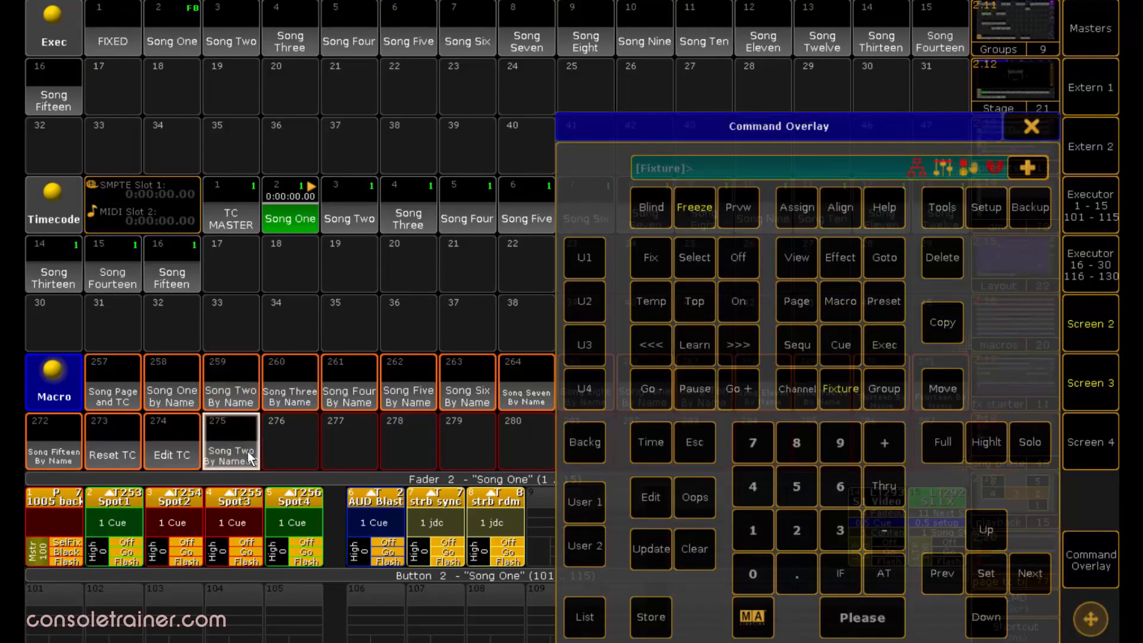
Label macro 275 as "Song Sixteen By Name"
left_click(795, 208)
left_click(794, 211)
left_click(235, 453)
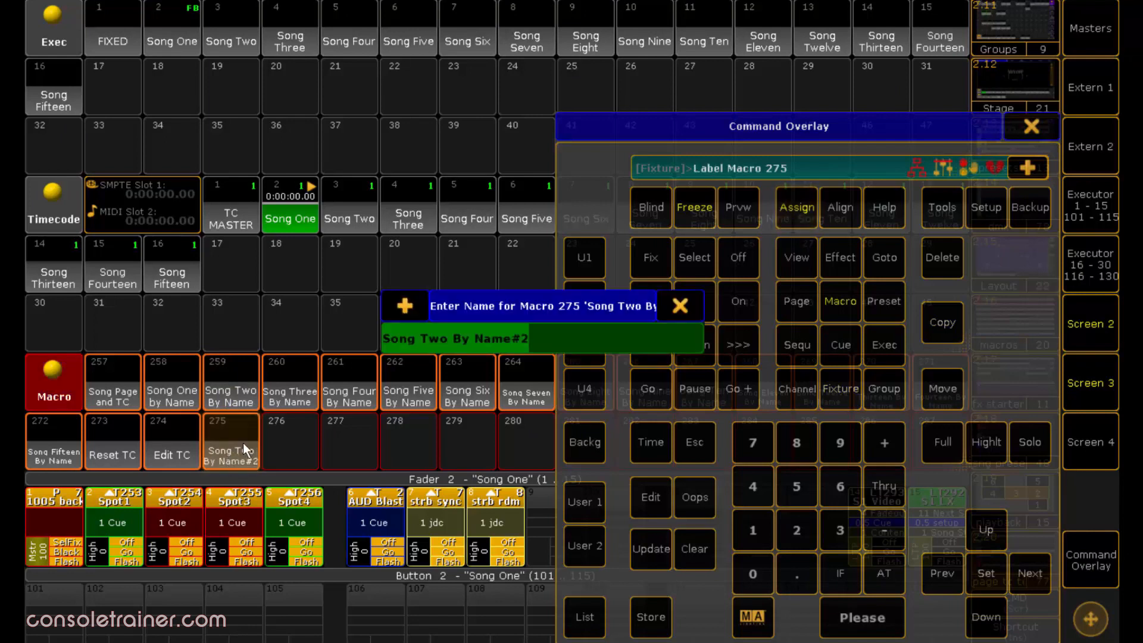
left_click(548, 334)
key("BackSpace")
key("Left")
key("Left")
key("Left")
key("Left")
key("Left")
key("Left")
key("Left")
key("Left")
key("BackSpace")
key("BackSpace")
key("BackSpace")
type("Sixteen")
key("Return")
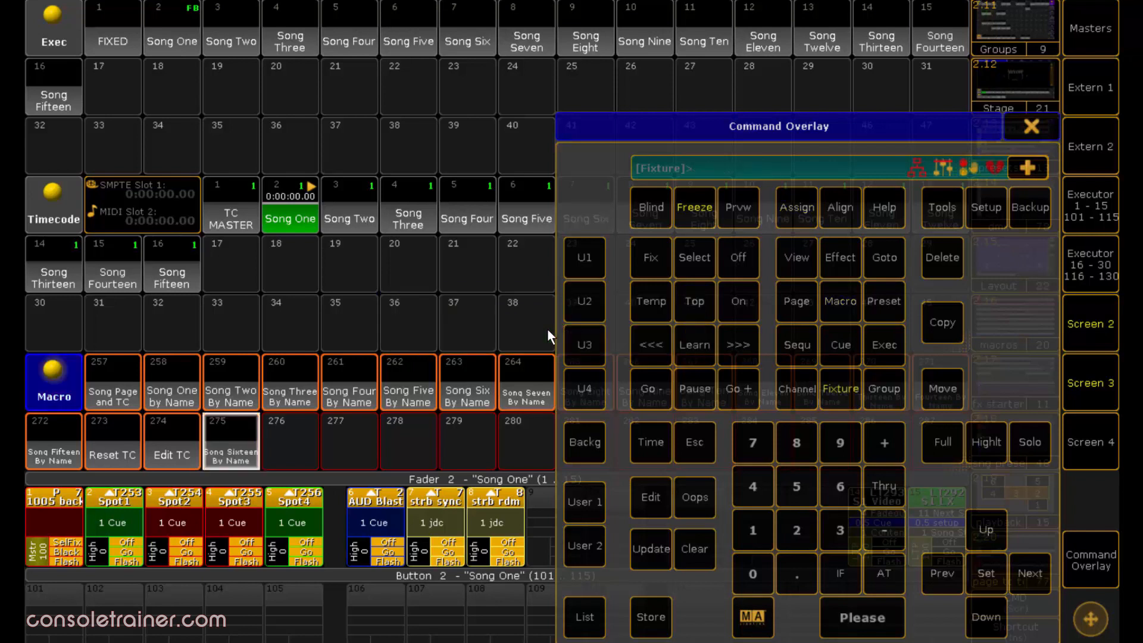
Change the song name in macro 275's SetVar $SongName line to "Song Sixteen"
right_click(244, 440)
left_click(245, 66)
left_click(242, 69)
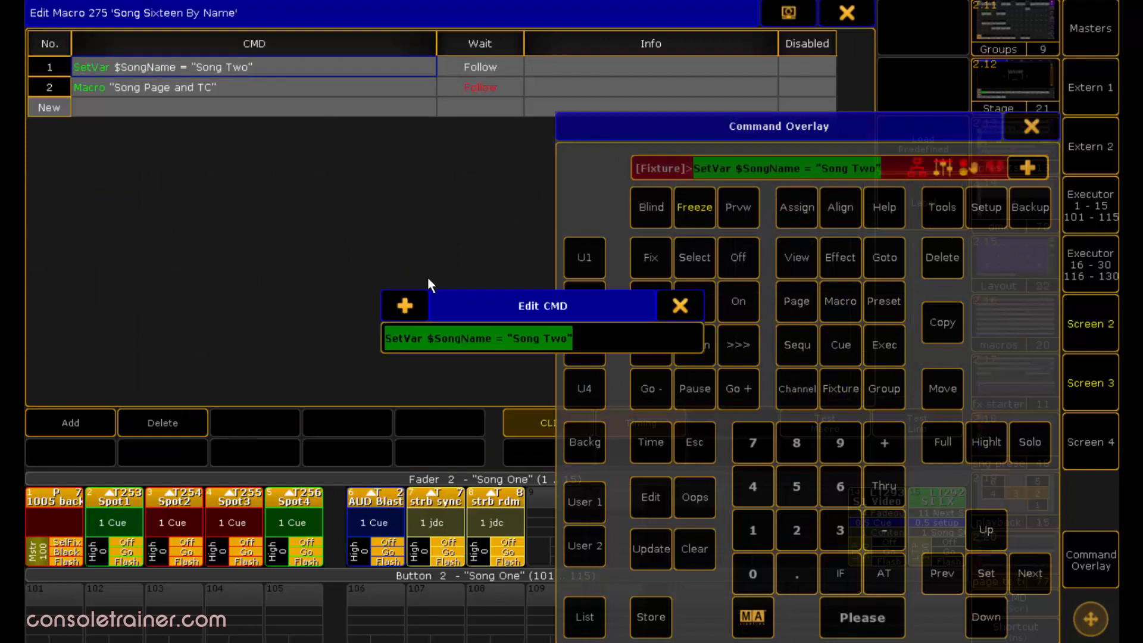
left_click(570, 338)
type("\\")
key("BackSpace")
key("BackSpace")
key("BackSpace")
key("BackSpace")
type("Sixteen")
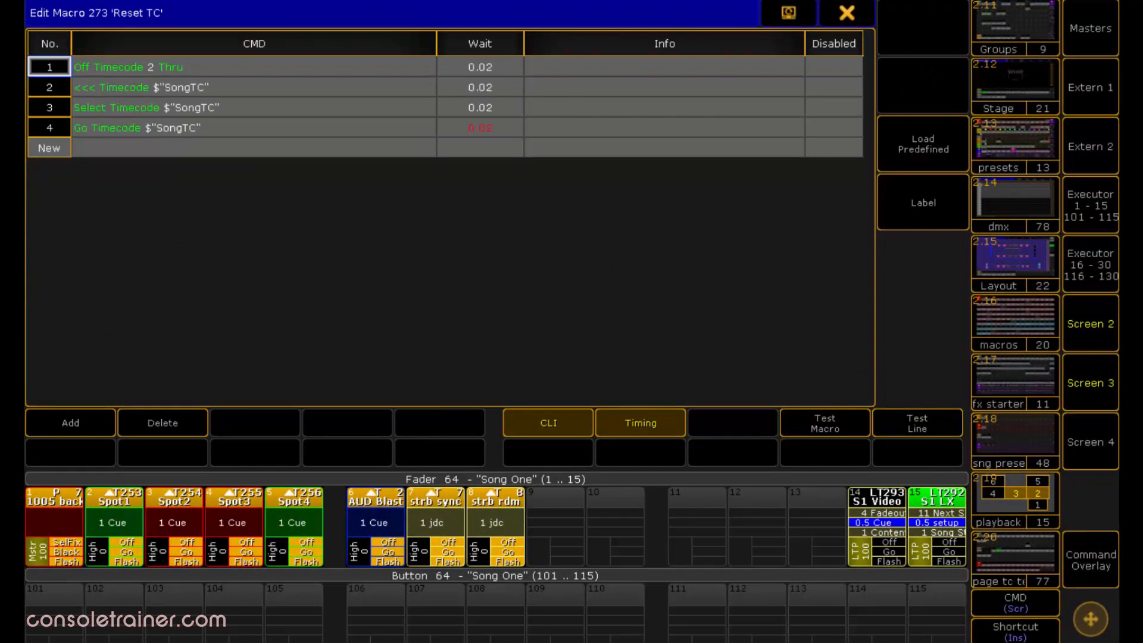
Close macro 273 "Reset TC" and open macro 274 "Edit TC" to view its Edit Timecode line
left_click(846, 12)
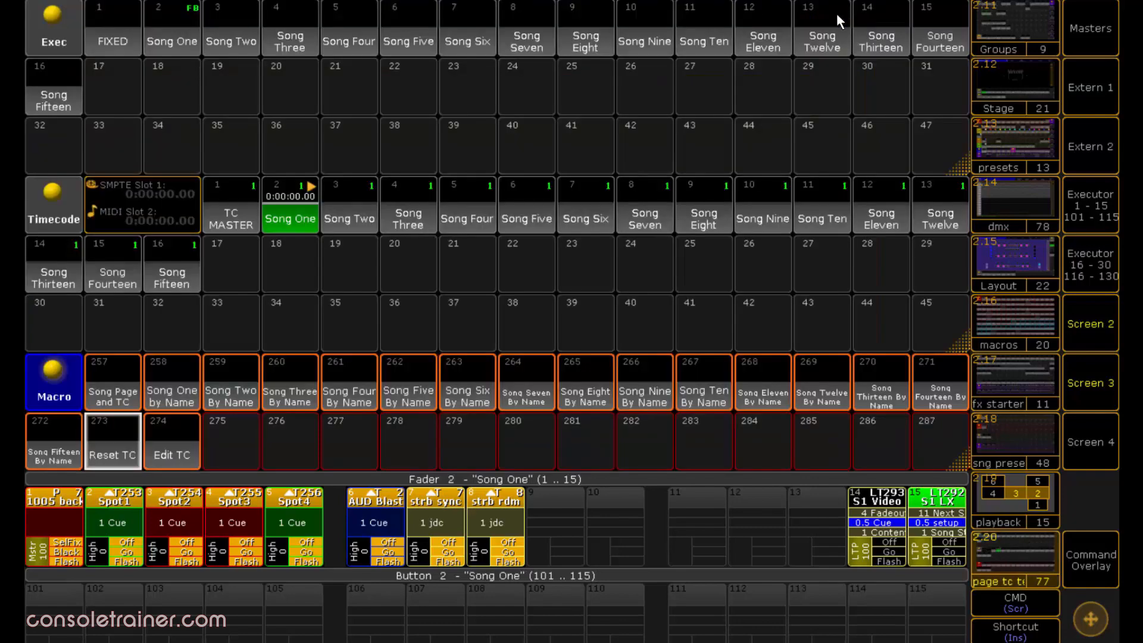
right_click(188, 430)
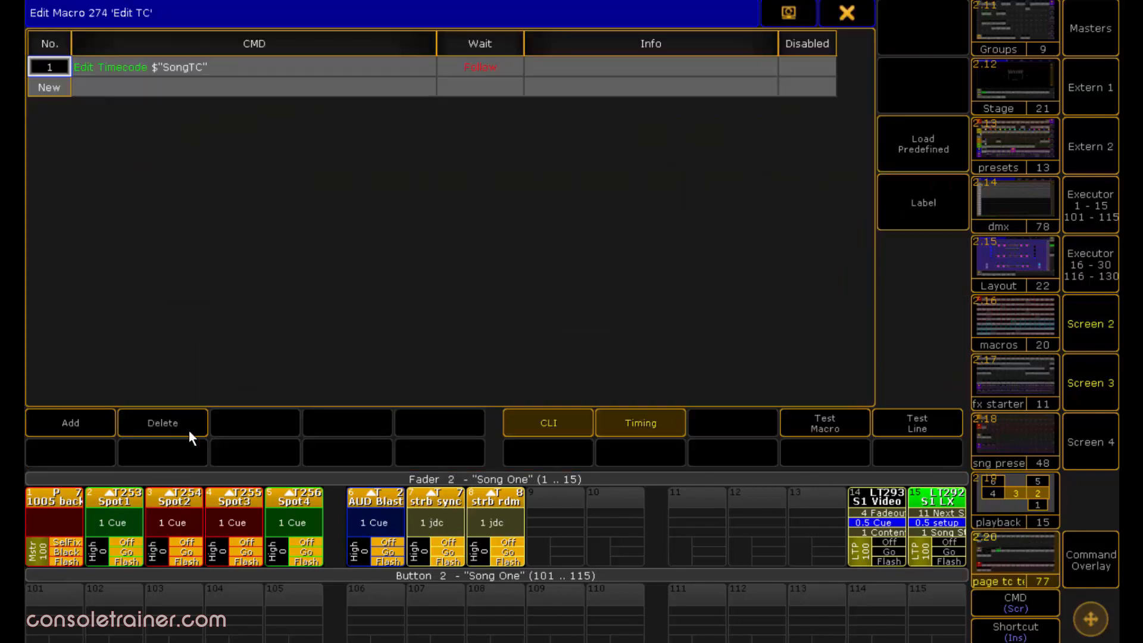